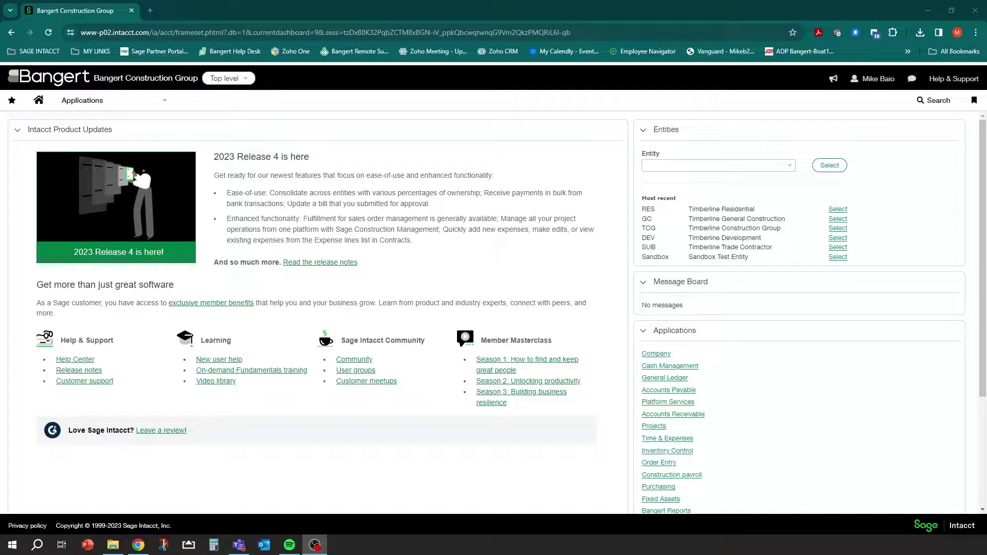
Step: Open the Quick Bill Invoices transaction definition in Order Entry for editing
{"action": "left_click", "coordinate": [165, 106]}
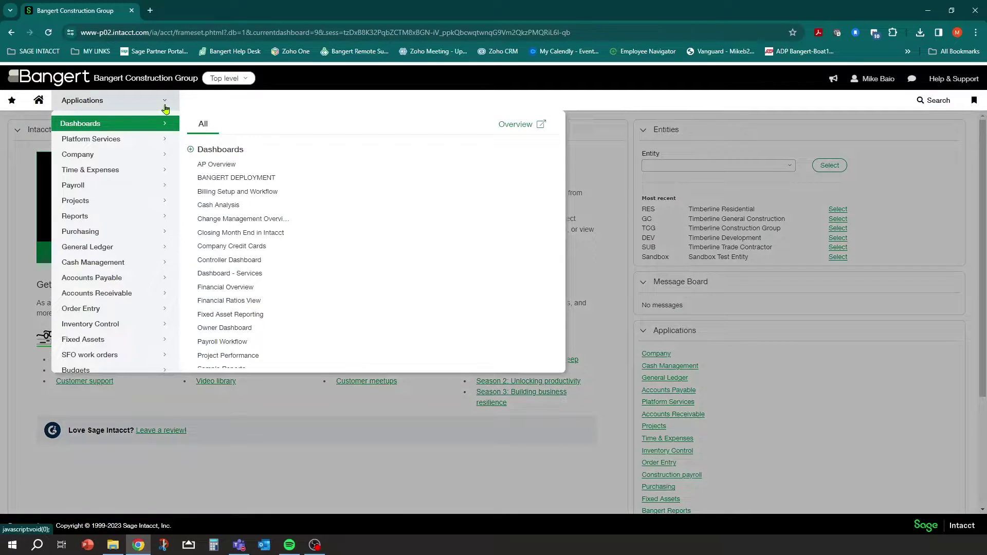
{"action": "left_click", "coordinate": [94, 312]}
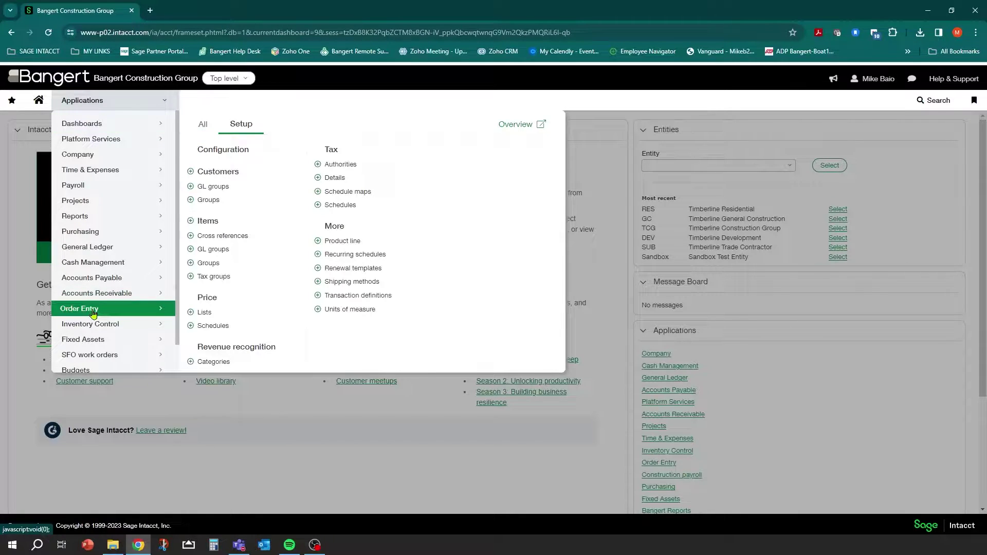
{"action": "left_click", "coordinate": [203, 126]}
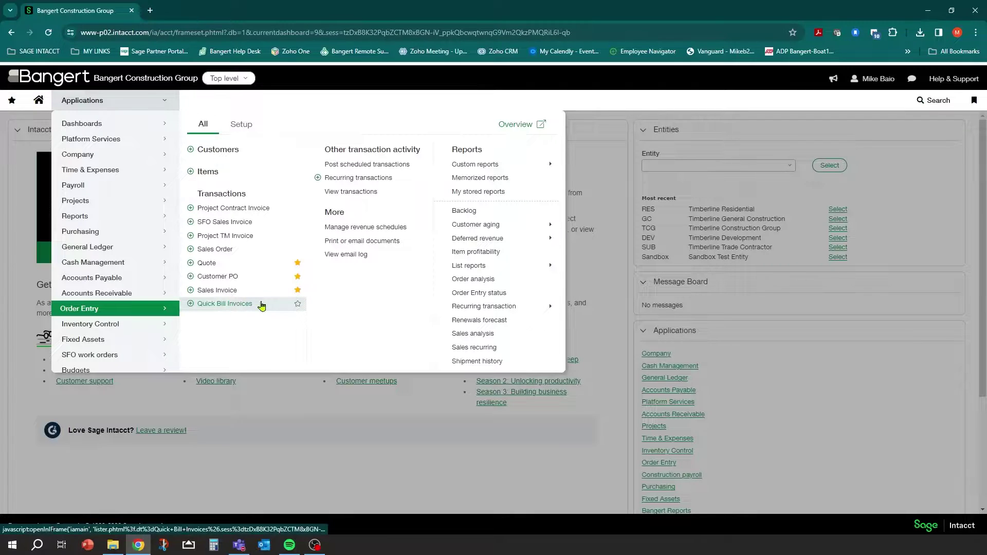
{"action": "left_click", "coordinate": [251, 132]}
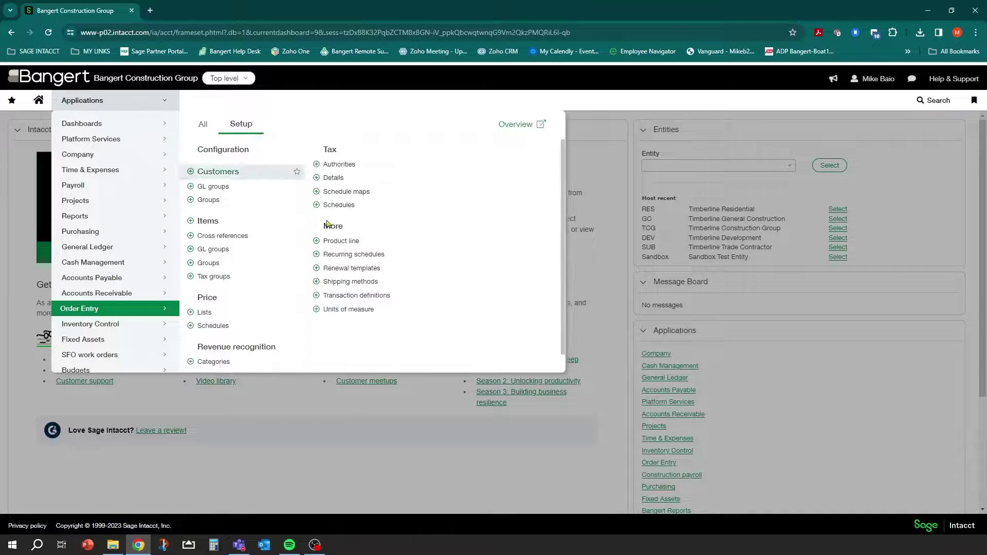
{"action": "left_click", "coordinate": [357, 302]}
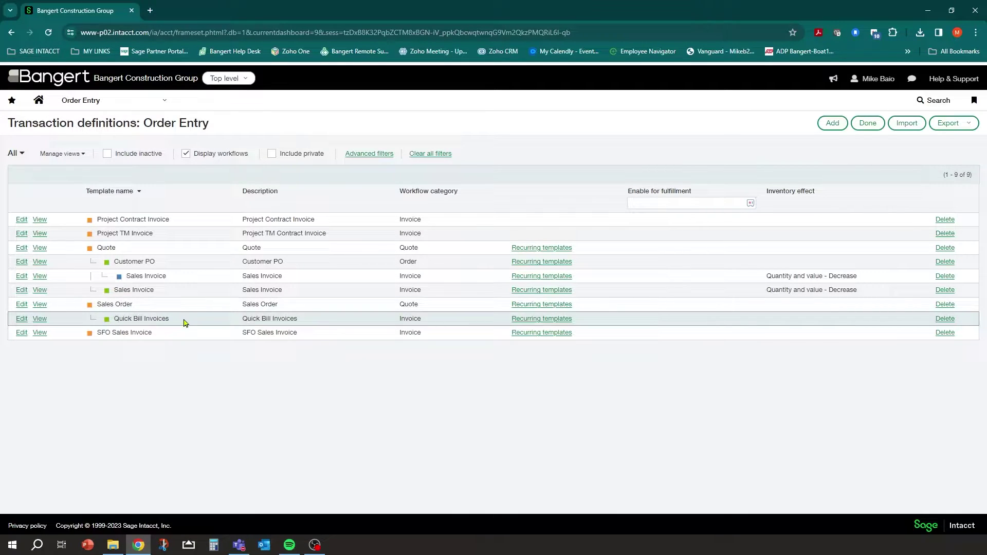
{"action": "left_click", "coordinate": [21, 320]}
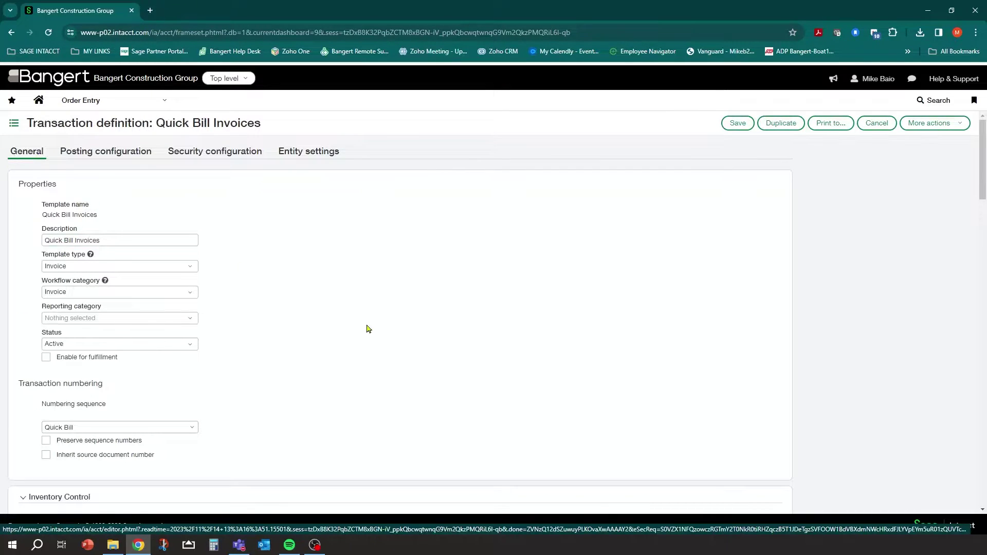
Step: Set the Sales Tax transaction subtotal to subtotal type Charge and value type Percent, and check its value and GL offset account fields
{"action": "scroll", "coordinate": [368, 329], "scroll_direction": "down", "scroll_amount": 8}
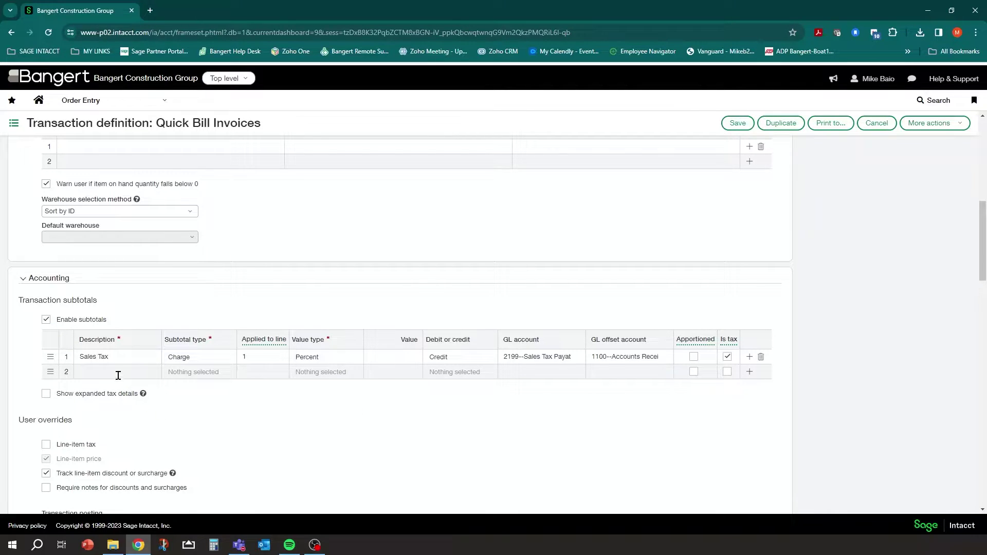
{"action": "left_click", "coordinate": [133, 357]}
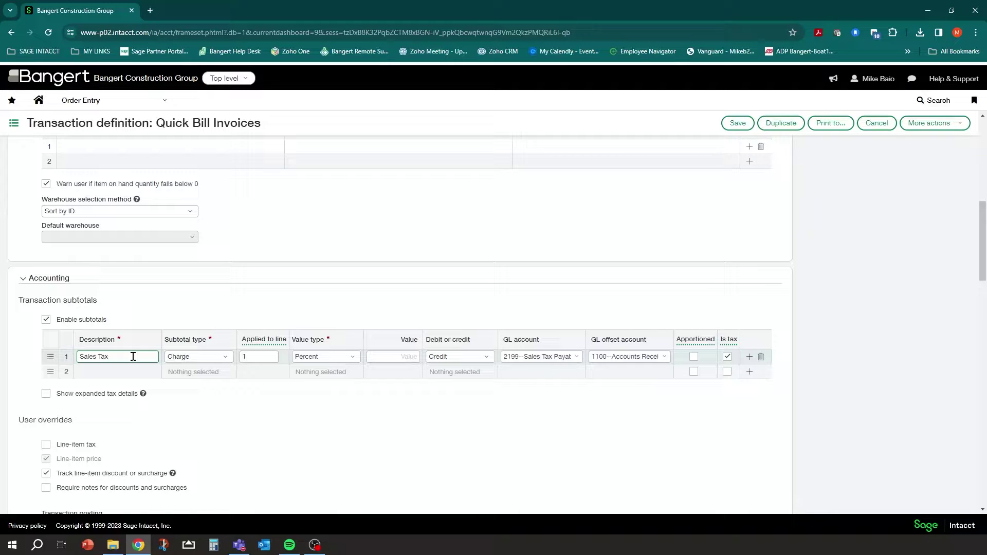
{"action": "left_click", "coordinate": [223, 356]}
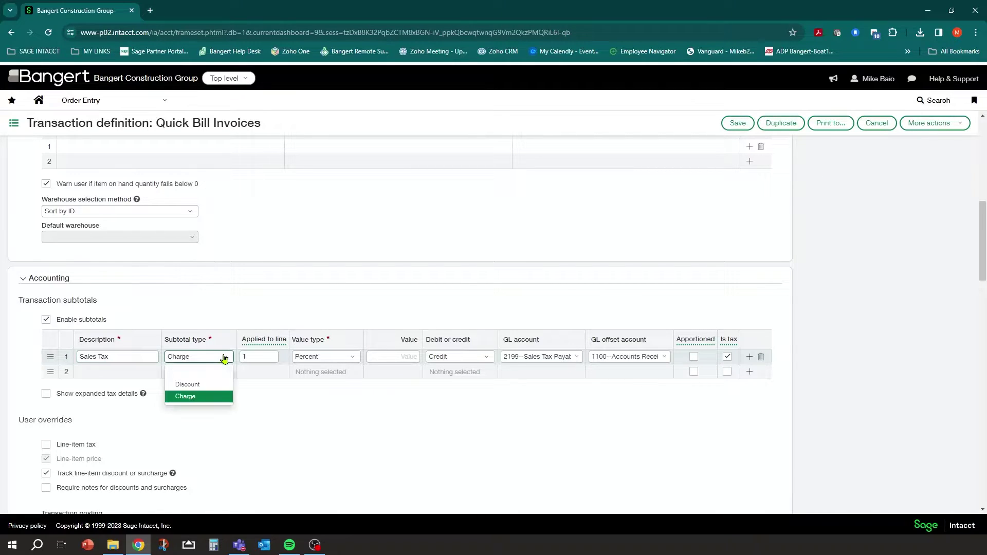
{"action": "left_click", "coordinate": [198, 397]}
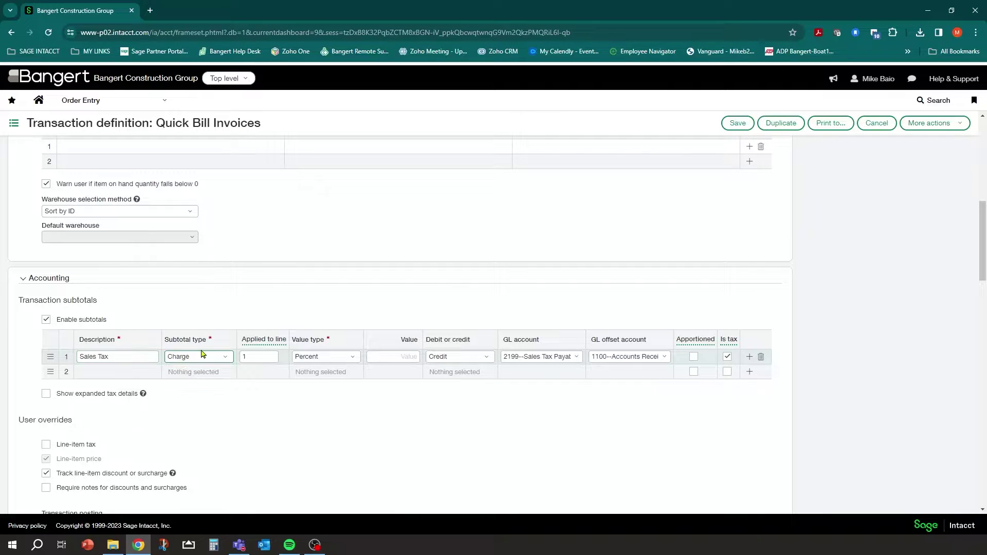
{"action": "left_click", "coordinate": [257, 355]}
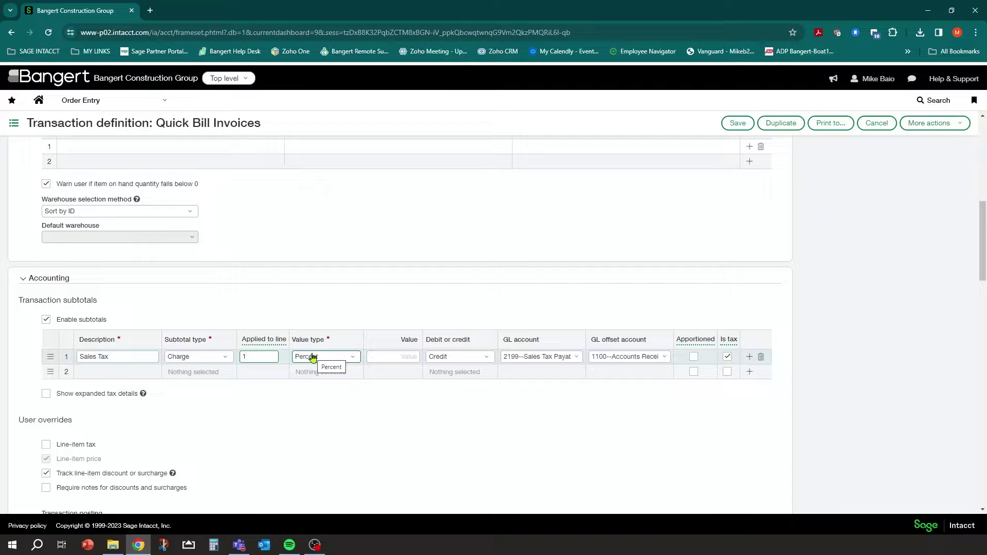
{"action": "left_click", "coordinate": [355, 358]}
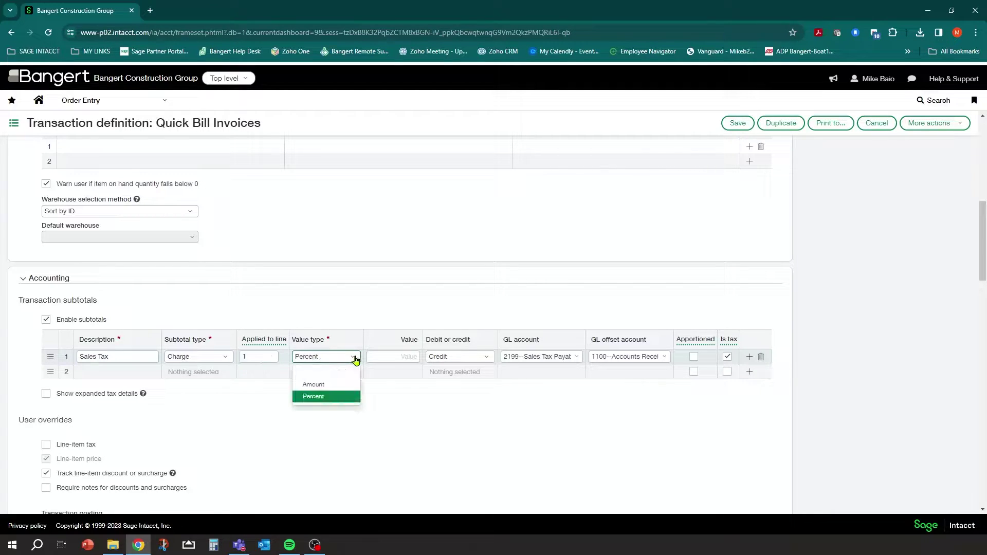
{"action": "left_click", "coordinate": [319, 401]}
{"action": "left_click", "coordinate": [383, 359]}
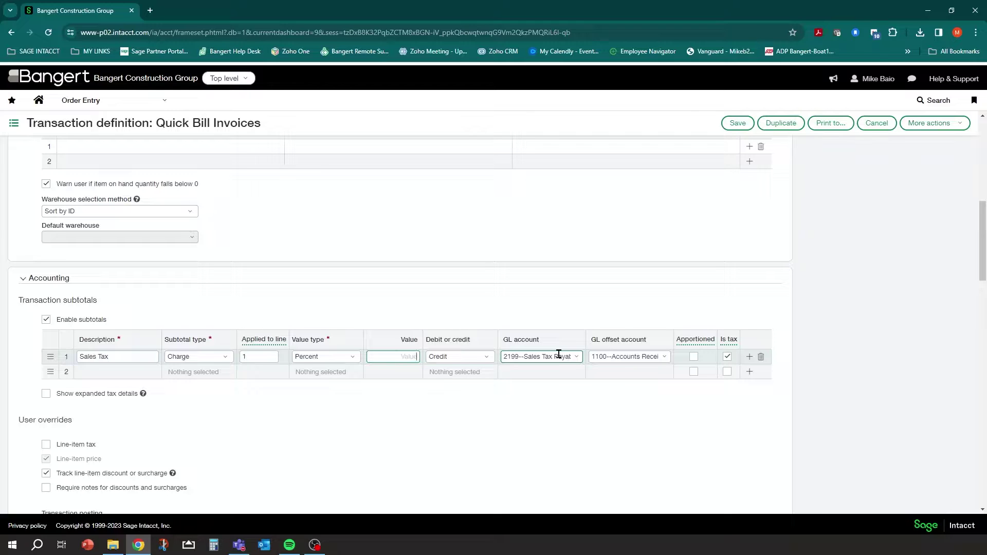
{"action": "left_click", "coordinate": [606, 358]}
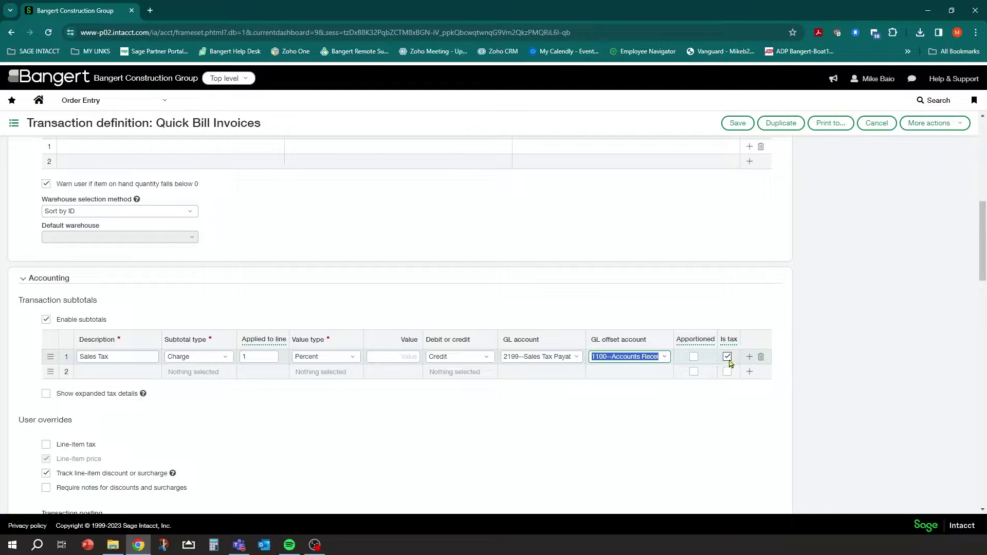
Step: Read the help for showing expanded tax details and save the Quick Bill Invoices definition
{"action": "mouse_move", "coordinate": [728, 350]}
{"action": "left_click", "coordinate": [143, 395]}
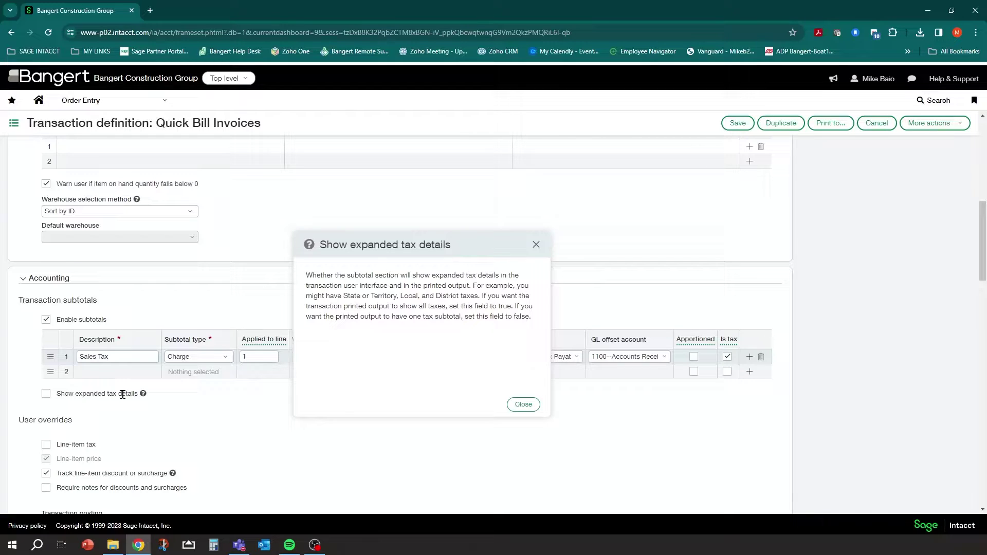
{"action": "left_click", "coordinate": [523, 405]}
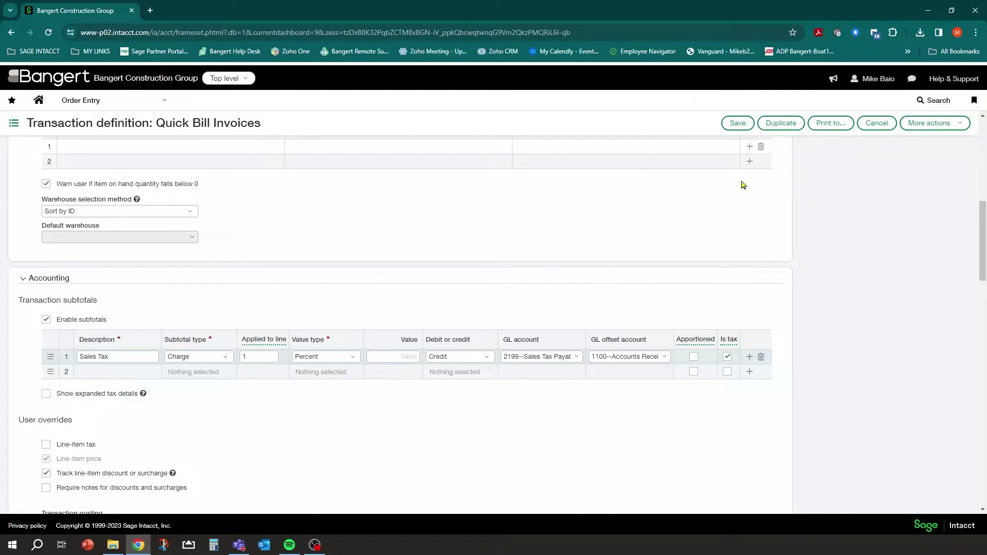
{"action": "left_click", "coordinate": [737, 123]}
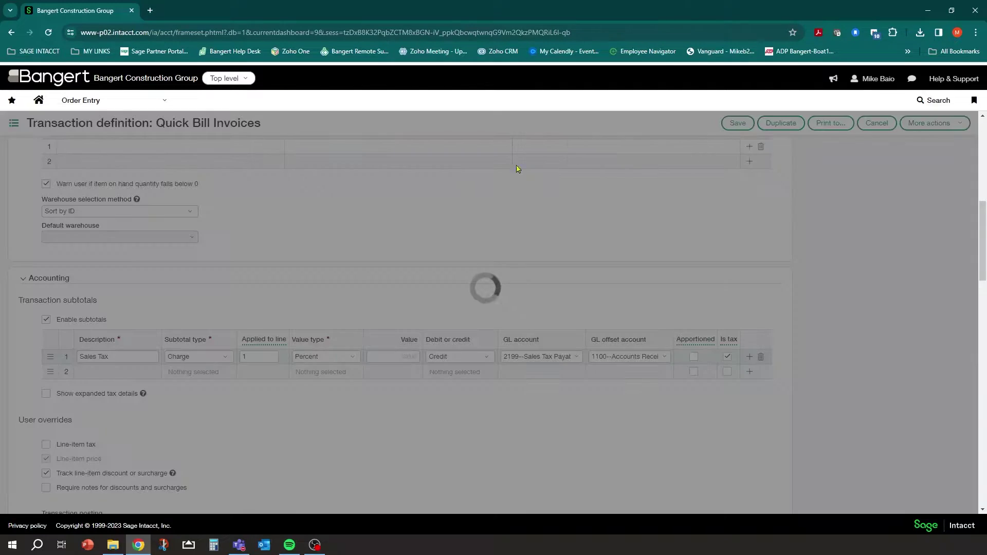
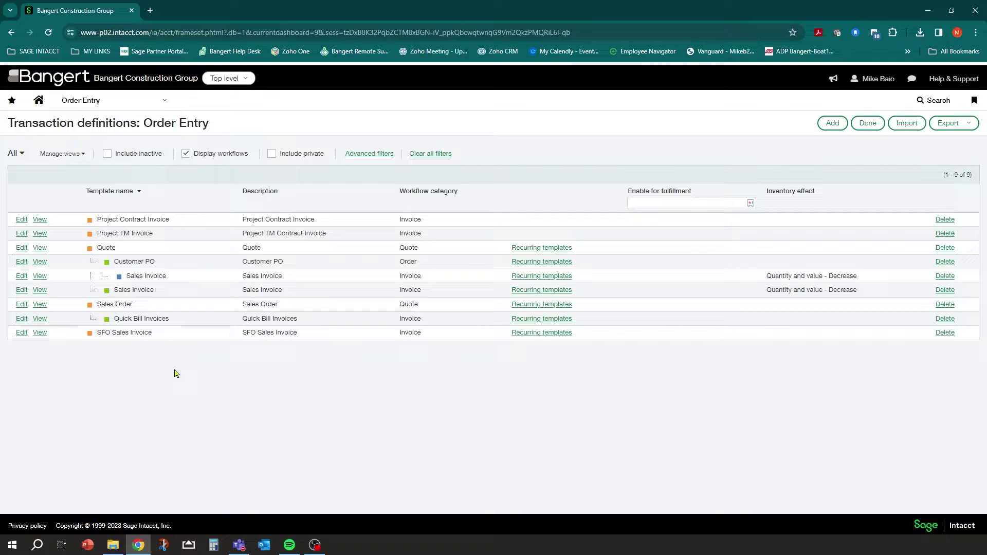
Step: Locate the contact tax groups among the Company application's setup and administration options
{"action": "left_click", "coordinate": [155, 100]}
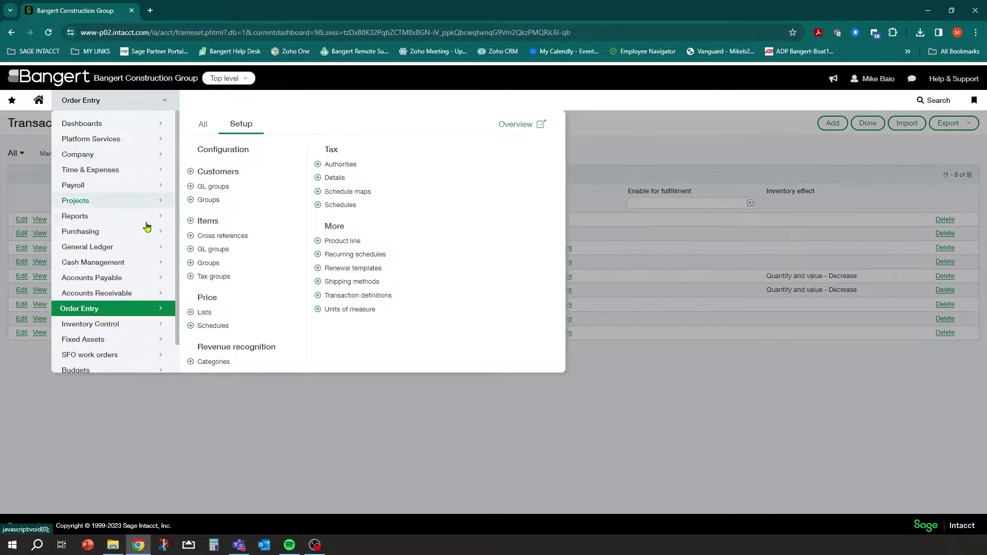
{"action": "left_click", "coordinate": [102, 163]}
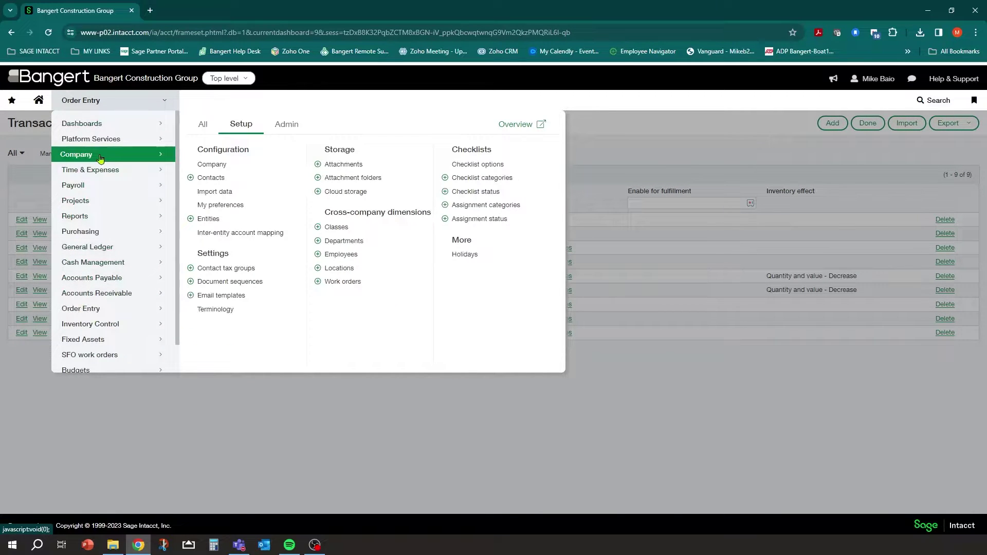
{"action": "left_click", "coordinate": [278, 128]}
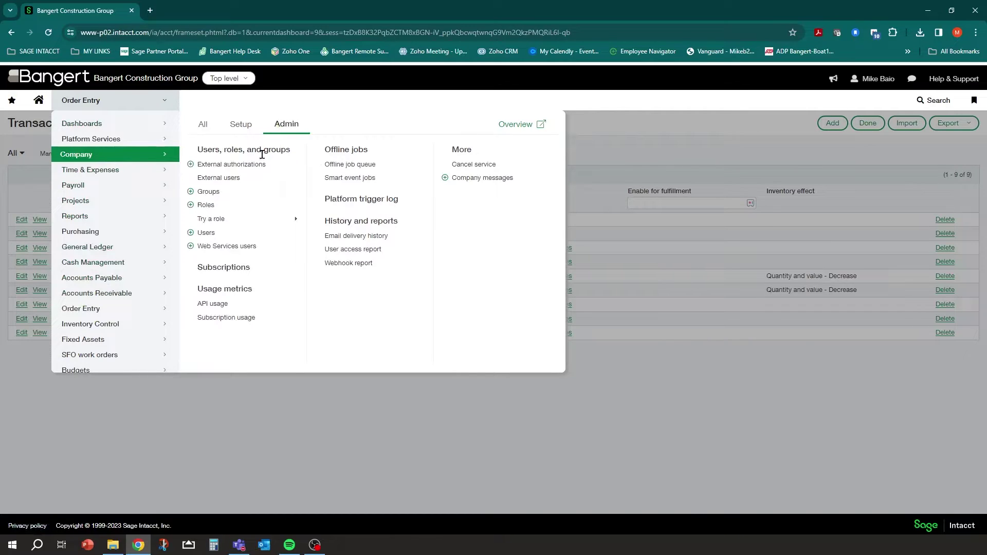
{"action": "left_click", "coordinate": [234, 128]}
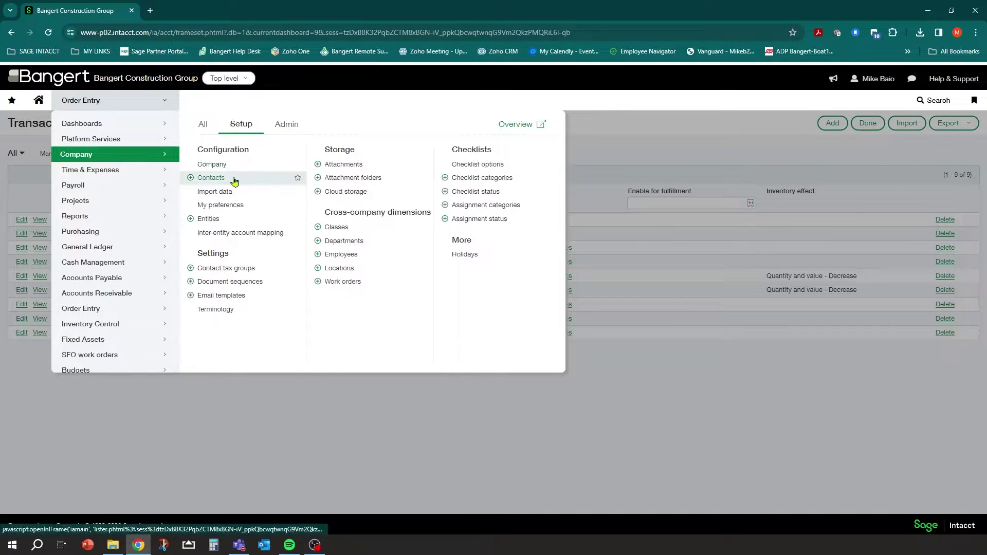
{"action": "left_click", "coordinate": [240, 272]}
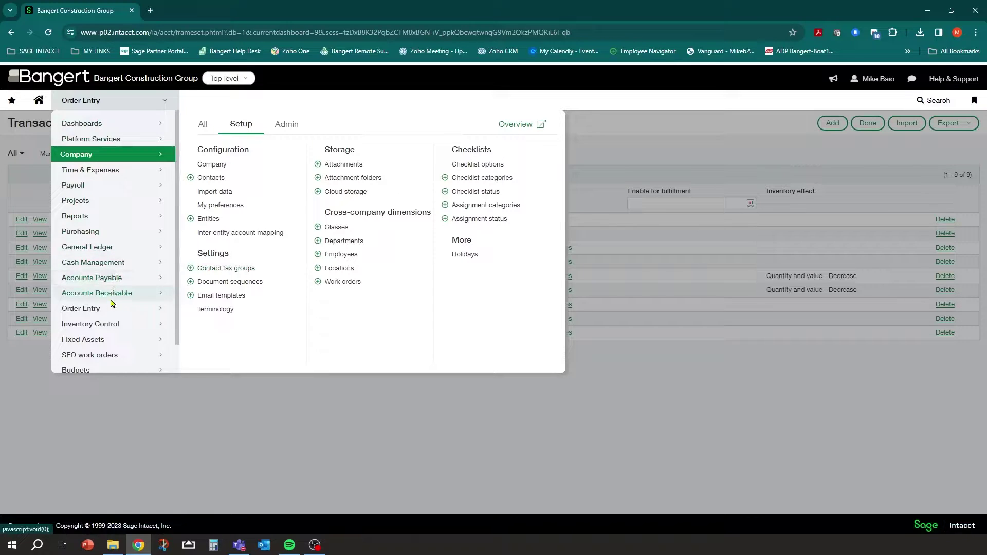
Step: Open the Buffalo Building vendor record in Accounts Payable for editing
{"action": "left_click", "coordinate": [105, 282]}
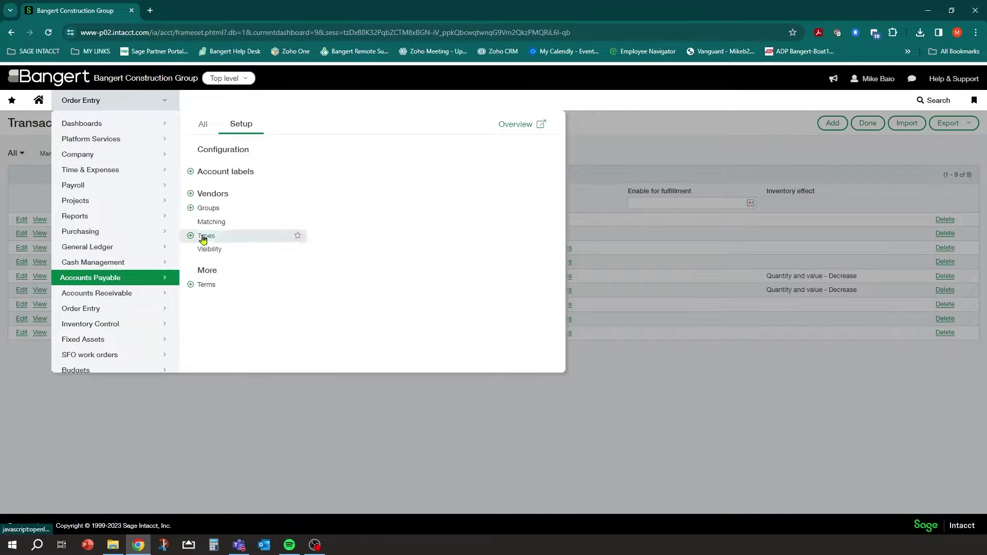
{"action": "left_click", "coordinate": [212, 194]}
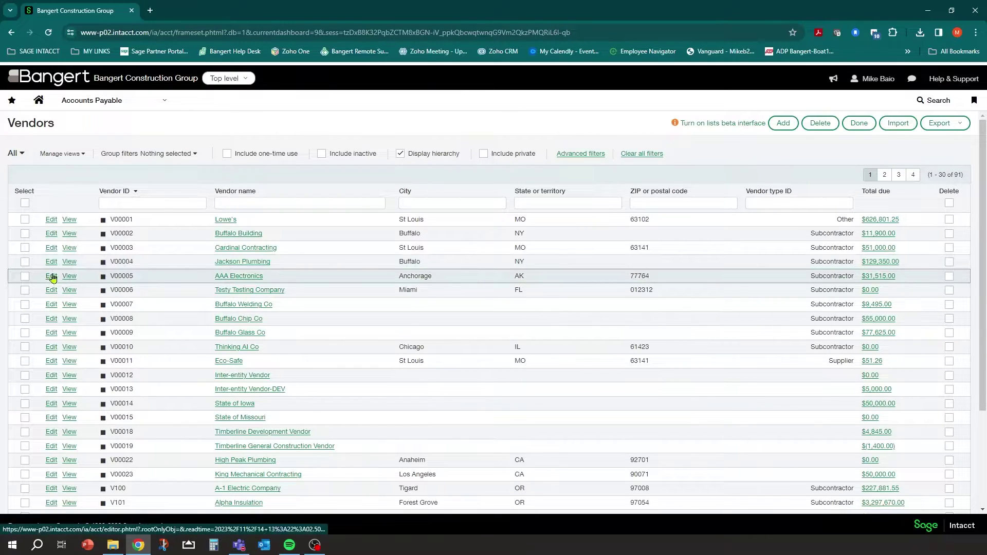
{"action": "left_click", "coordinate": [52, 234]}
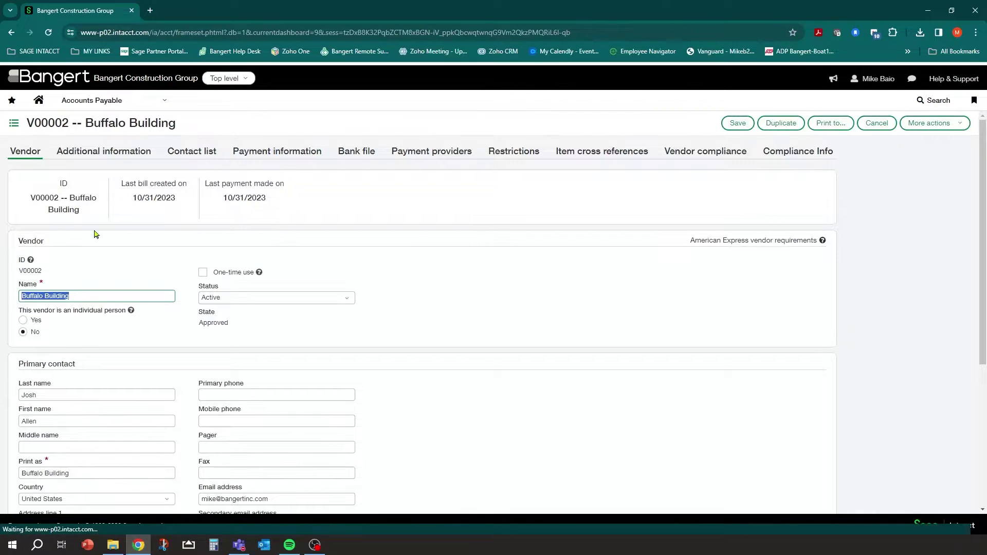
Step: Look through Buffalo Building's payment, contact and additional information to find its tax calculation settings
{"action": "left_click", "coordinate": [112, 150]}
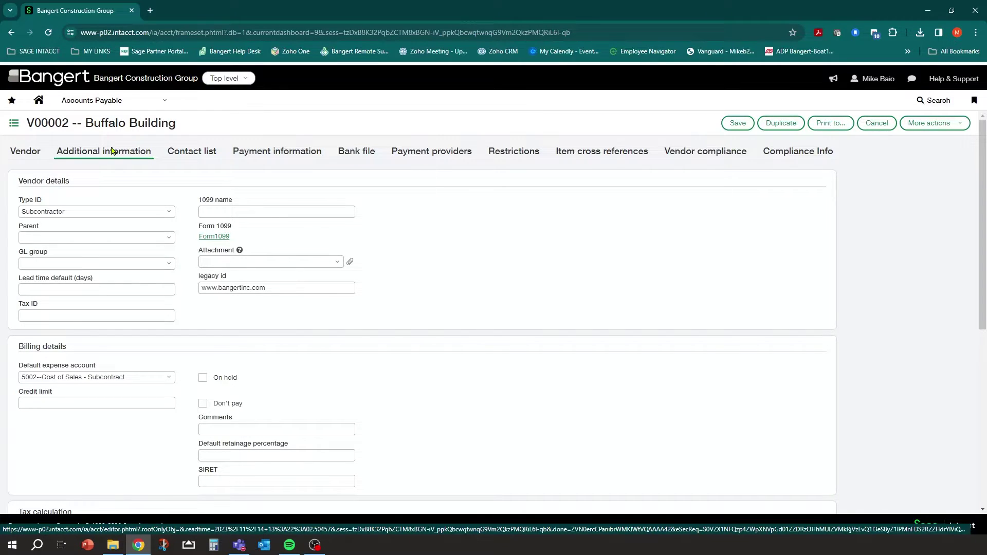
{"action": "left_click", "coordinate": [278, 152]}
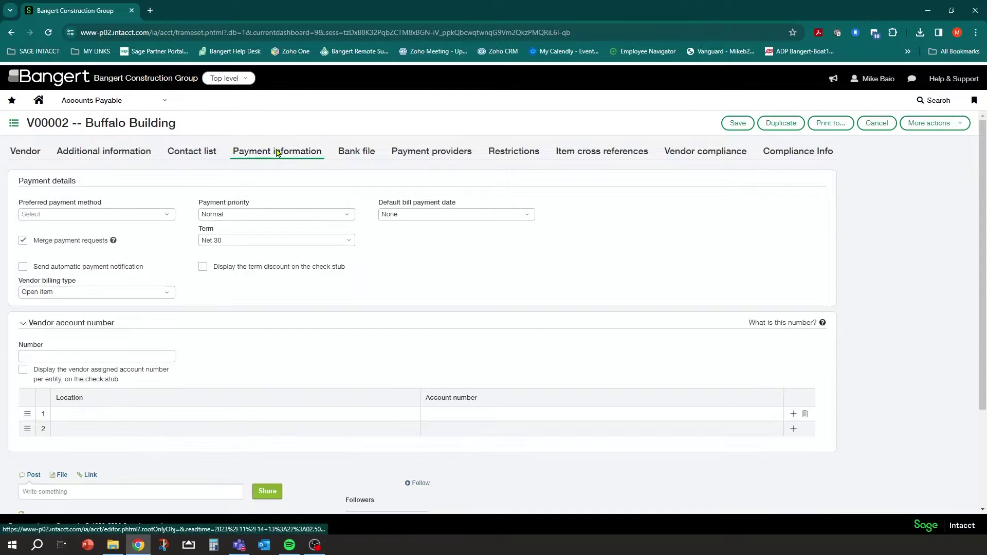
{"action": "left_click", "coordinate": [191, 151]}
{"action": "left_click", "coordinate": [110, 151]}
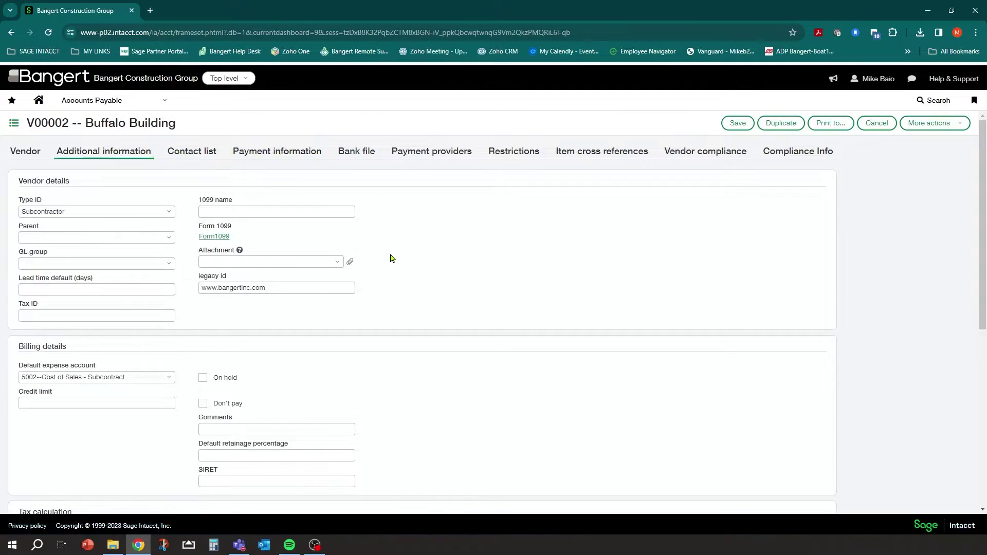
{"action": "scroll", "coordinate": [331, 334], "scroll_direction": "down", "scroll_amount": 2}
{"action": "scroll", "coordinate": [332, 335], "scroll_direction": "down", "scroll_amount": 1}
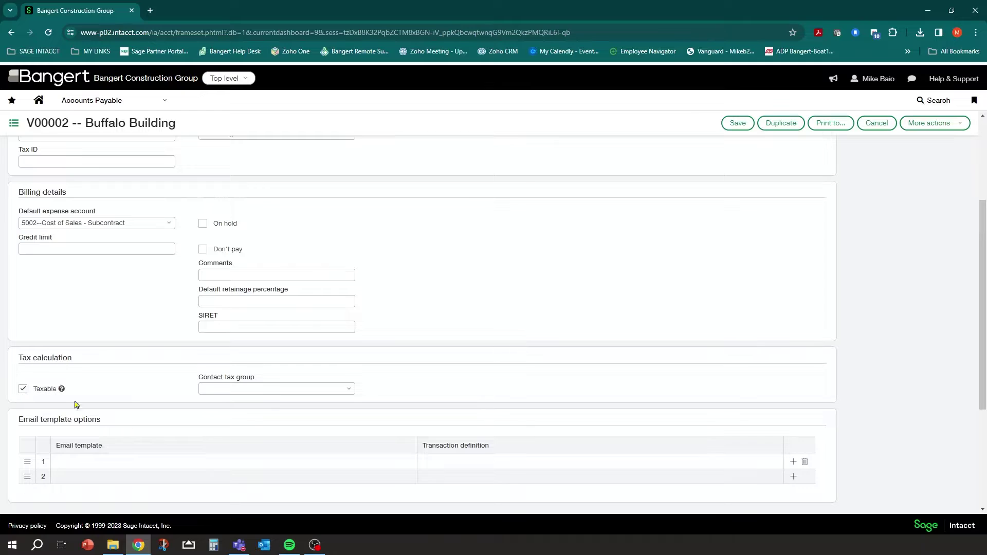
Step: Examine the vendor's available contact tax groups and its contact list, and close the record without saving
{"action": "left_click", "coordinate": [350, 391]}
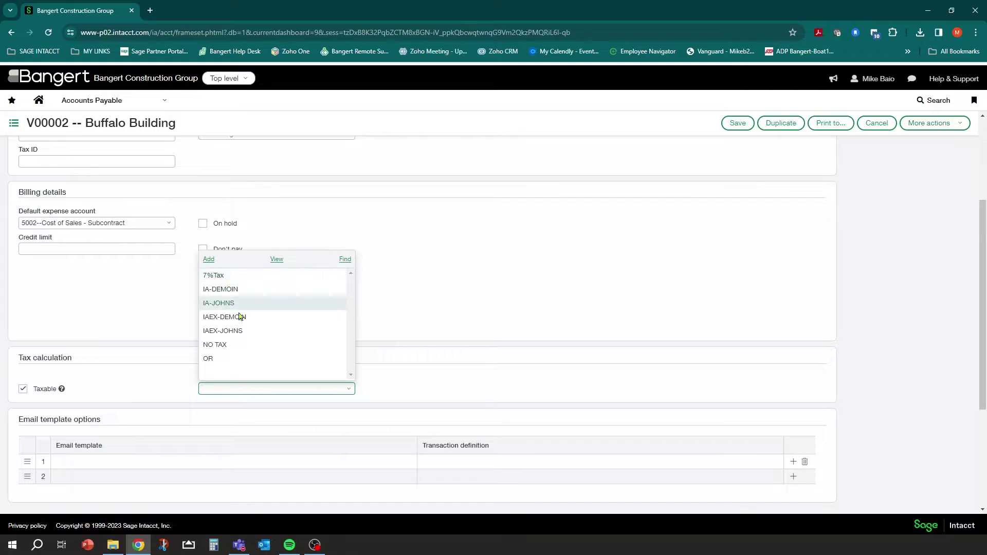
{"action": "left_click", "coordinate": [422, 388]}
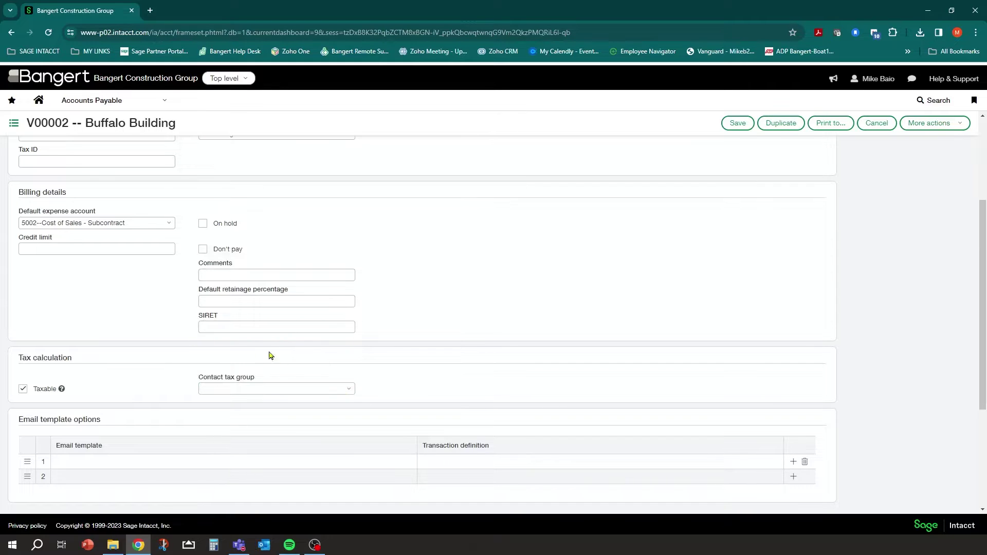
{"action": "scroll", "coordinate": [302, 381], "scroll_direction": "up", "scroll_amount": 3}
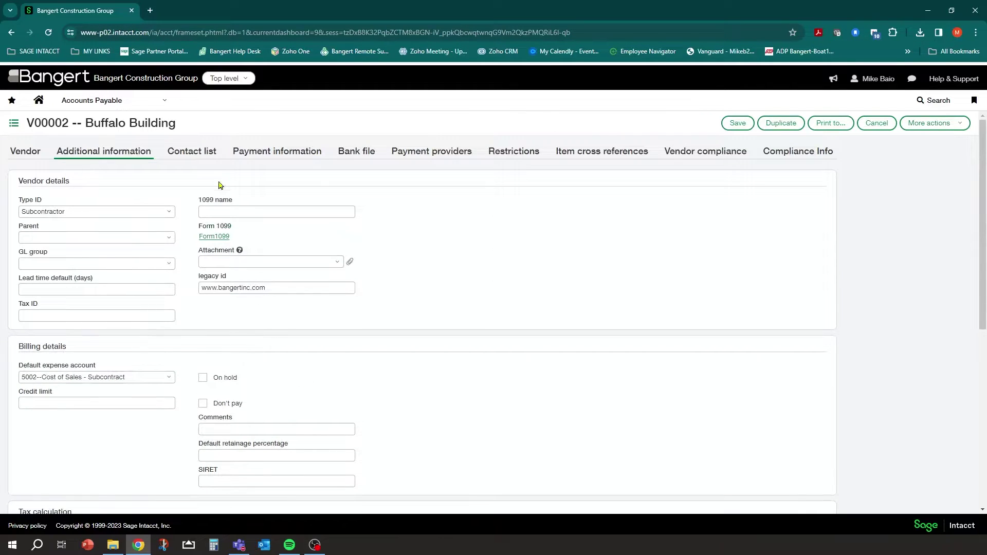
{"action": "left_click", "coordinate": [191, 153]}
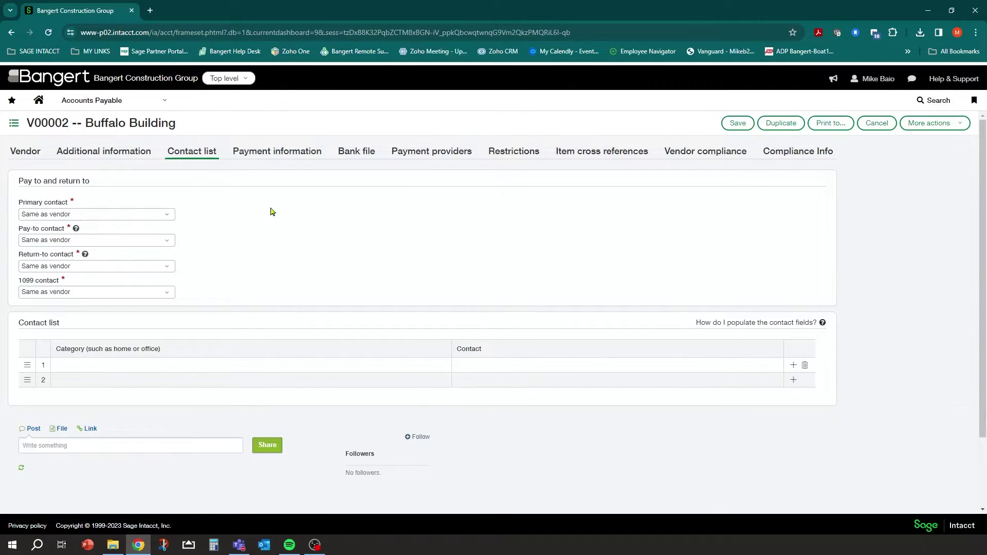
{"action": "left_click", "coordinate": [877, 126]}
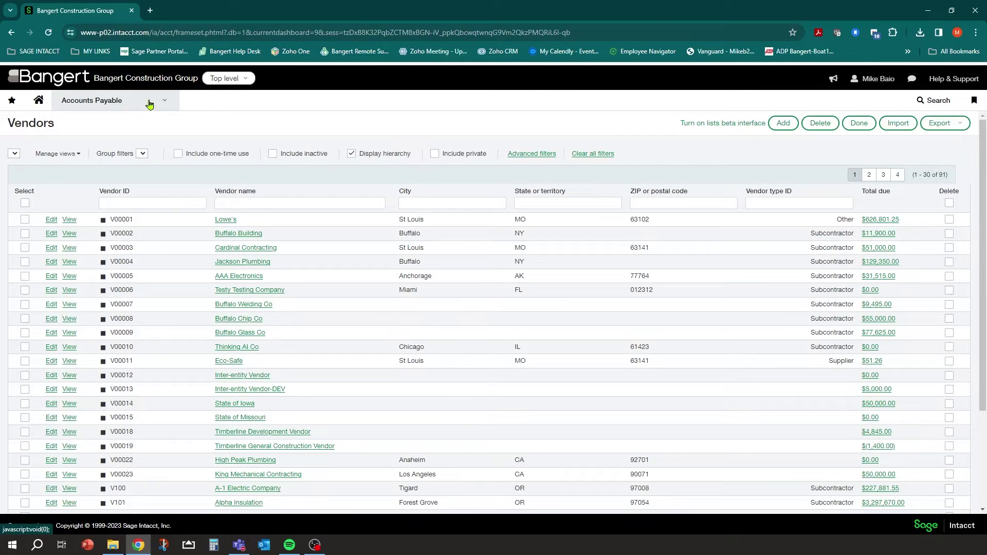
Step: Open the Wegmans Group customer record in Accounts Receivable for editing
{"action": "left_click", "coordinate": [149, 101]}
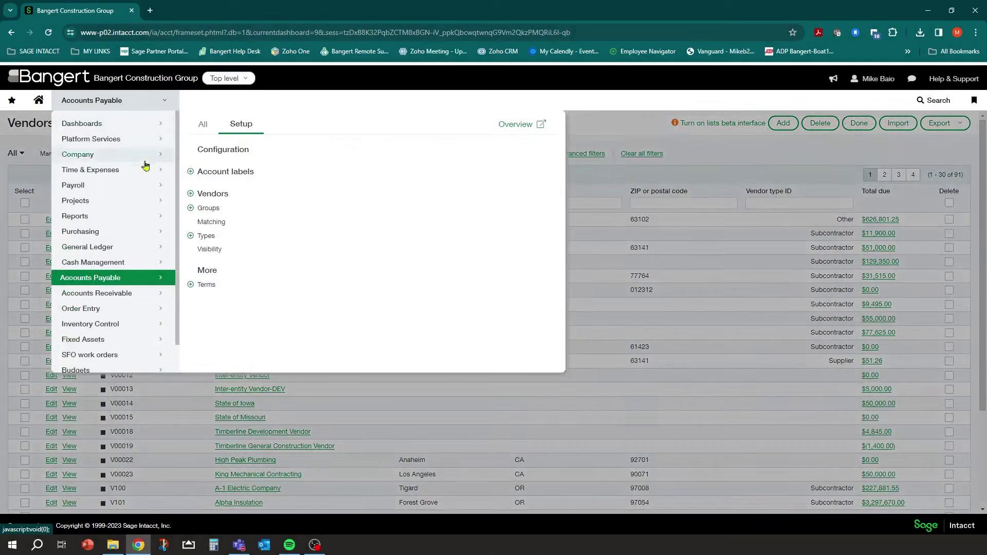
{"action": "mouse_move", "coordinate": [117, 298]}
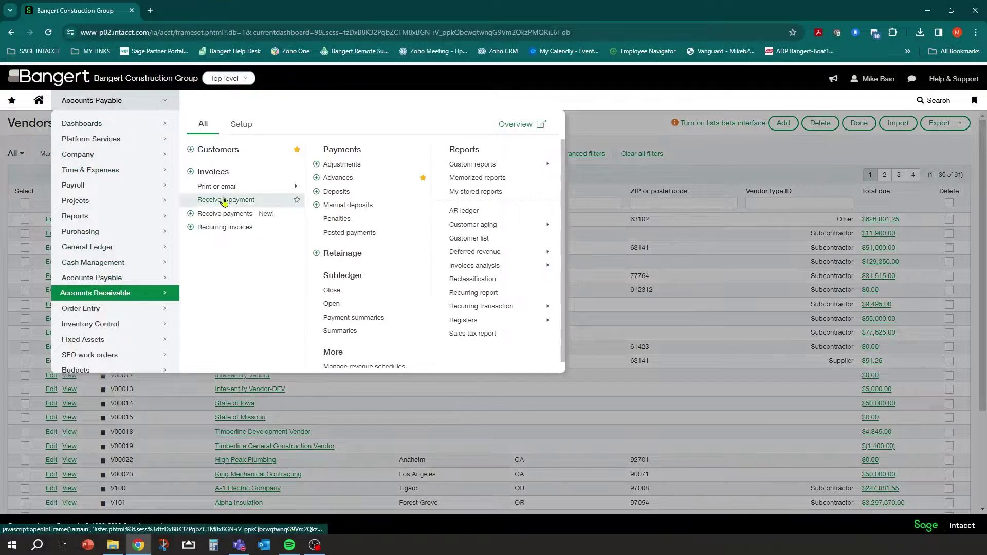
{"action": "left_click", "coordinate": [226, 151]}
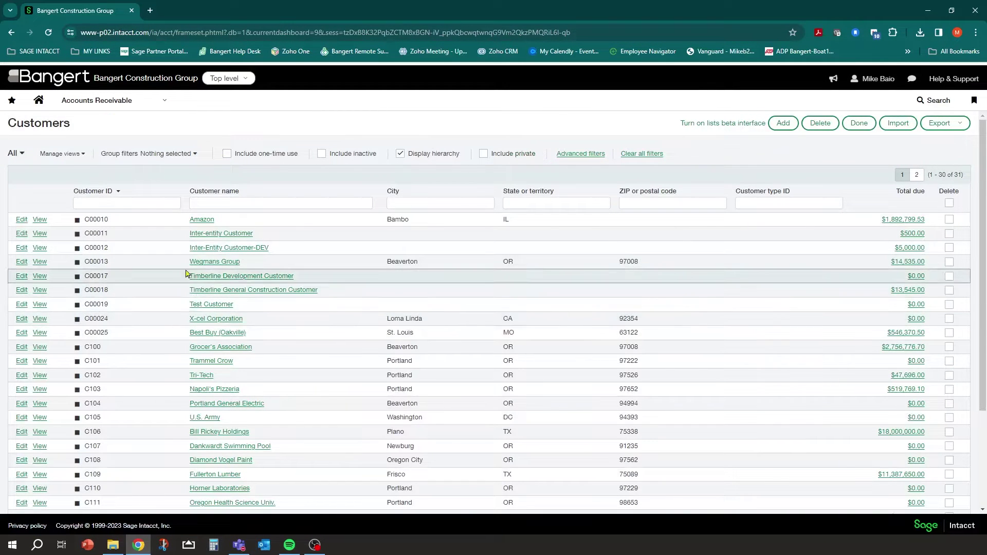
{"action": "left_click", "coordinate": [21, 263]}
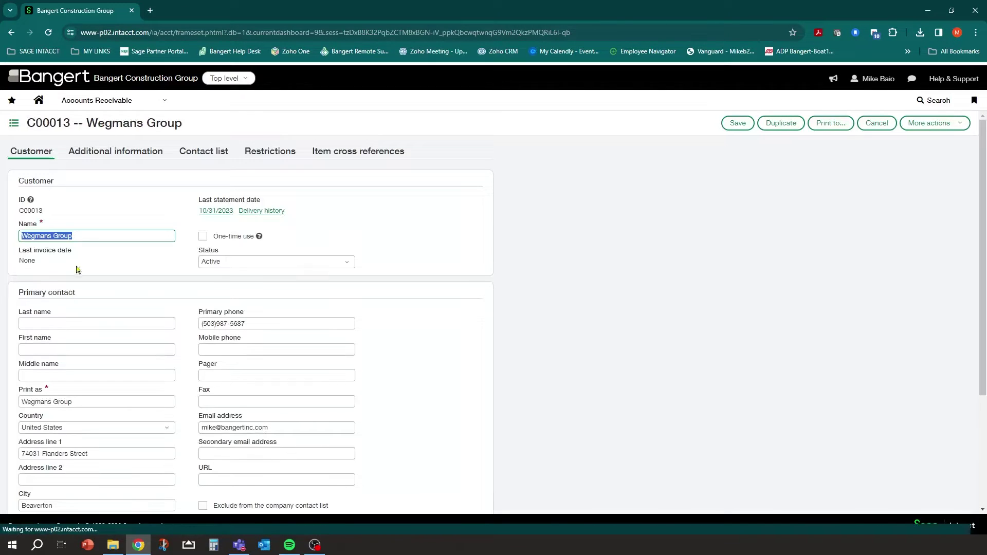
Step: Examine the customer's taxable setting and tax group in its additional information, and close the record without saving
{"action": "left_click", "coordinate": [99, 156]}
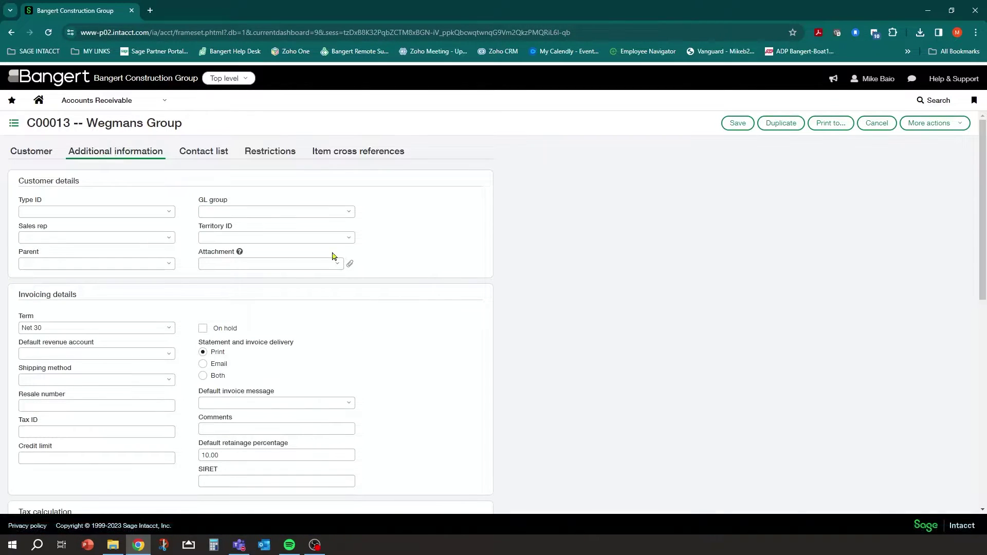
{"action": "scroll", "coordinate": [388, 286], "scroll_direction": "down", "scroll_amount": 4}
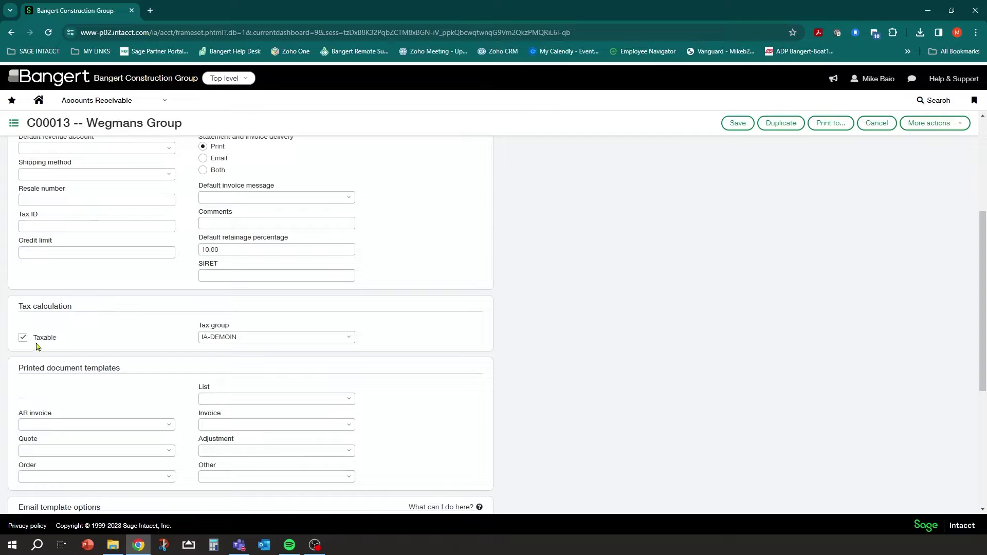
{"action": "left_click", "coordinate": [232, 337]}
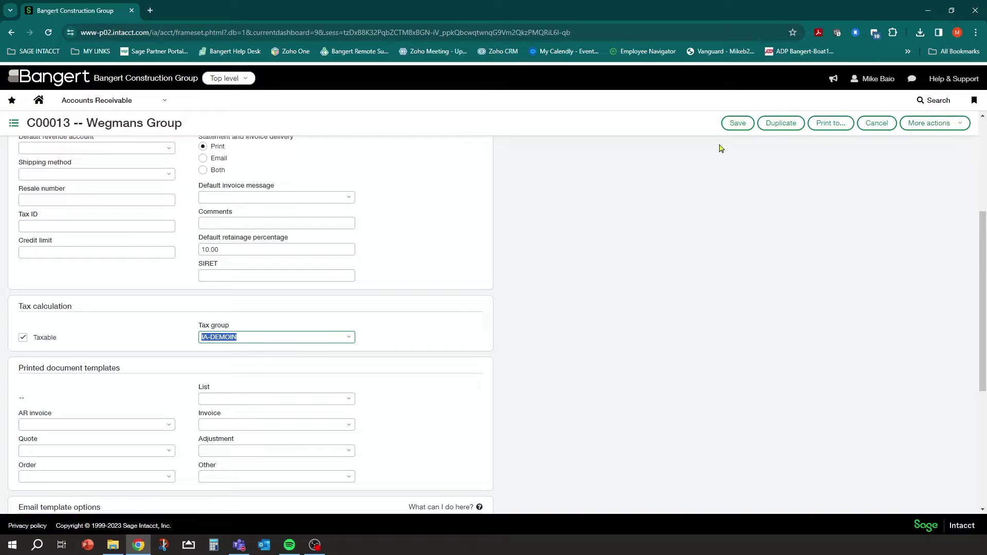
{"action": "left_click", "coordinate": [877, 123]}
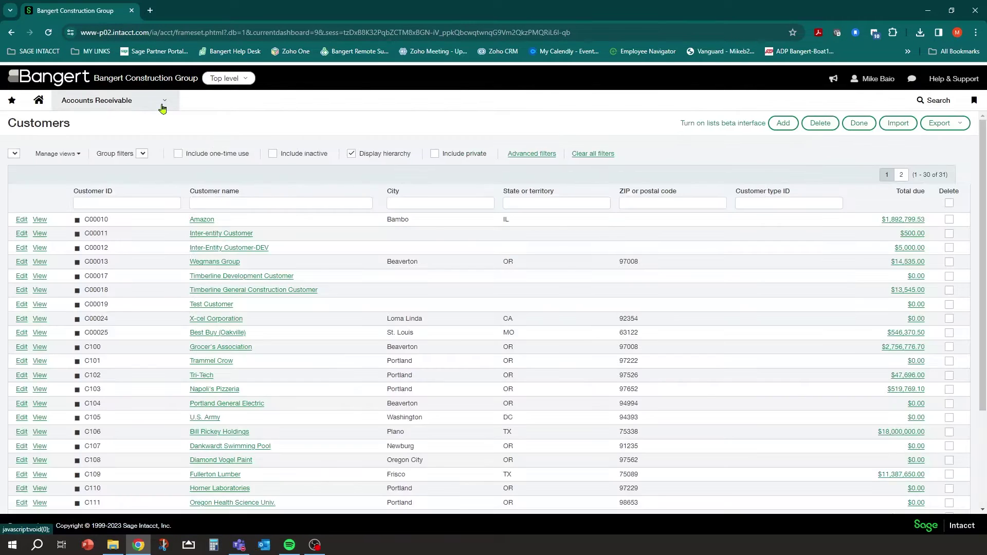
Step: Include private projects in the Projects list and open the Wegmans Store 180 project for editing
{"action": "left_click", "coordinate": [161, 103]}
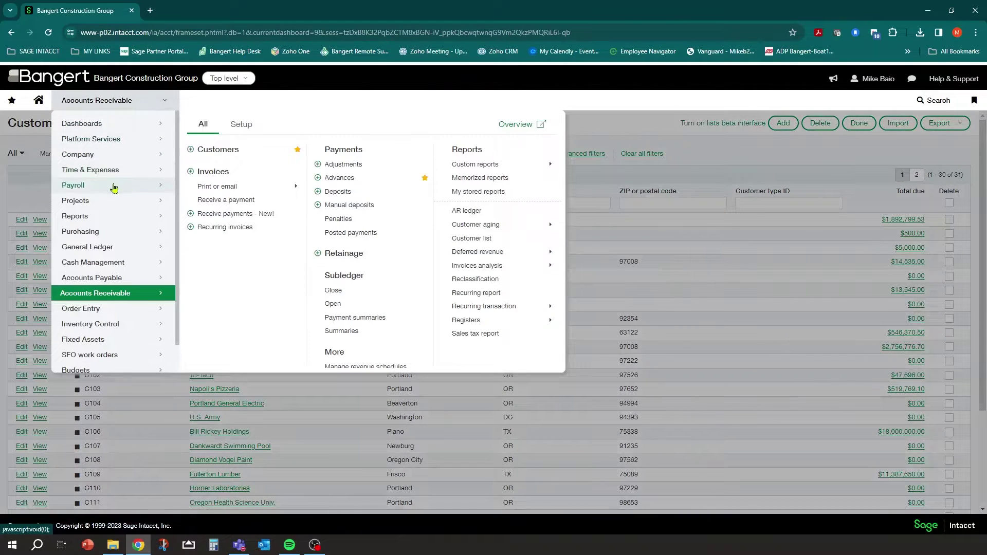
{"action": "left_click", "coordinate": [92, 202]}
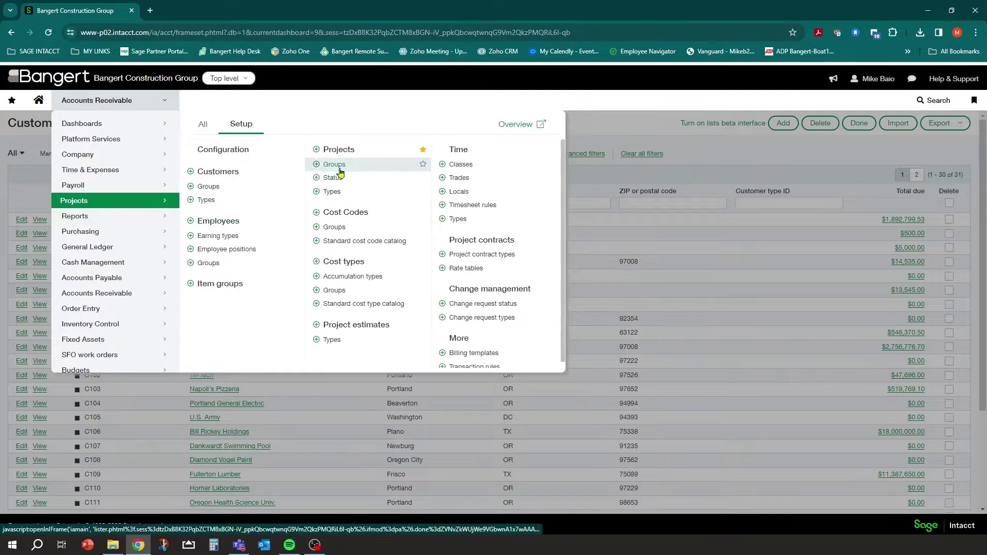
{"action": "left_click", "coordinate": [339, 150]}
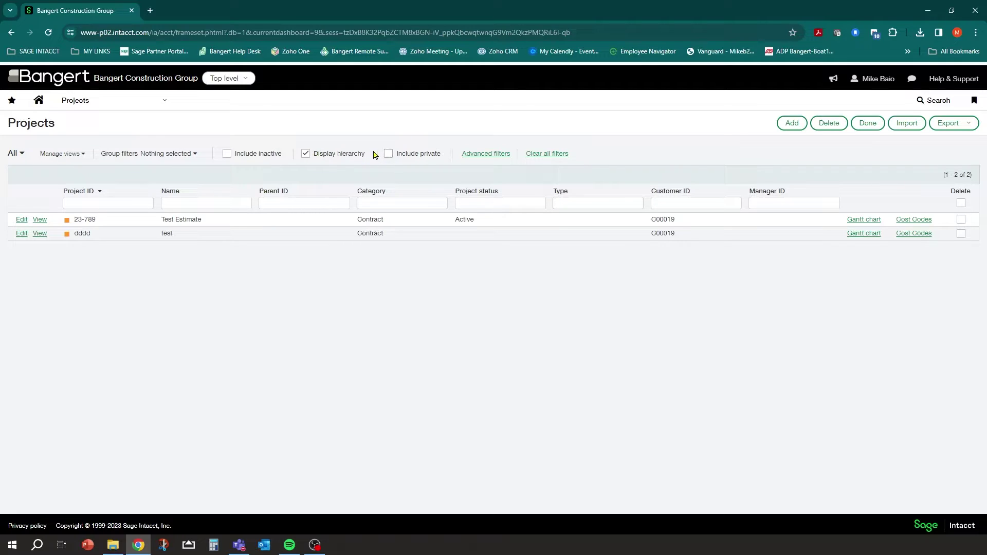
{"action": "left_click", "coordinate": [389, 153]}
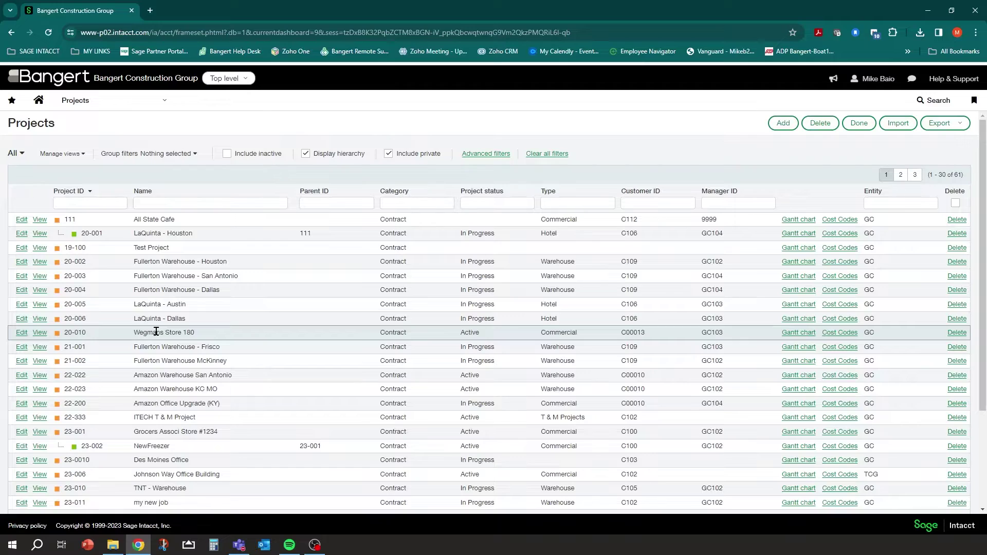
{"action": "left_click", "coordinate": [22, 333]}
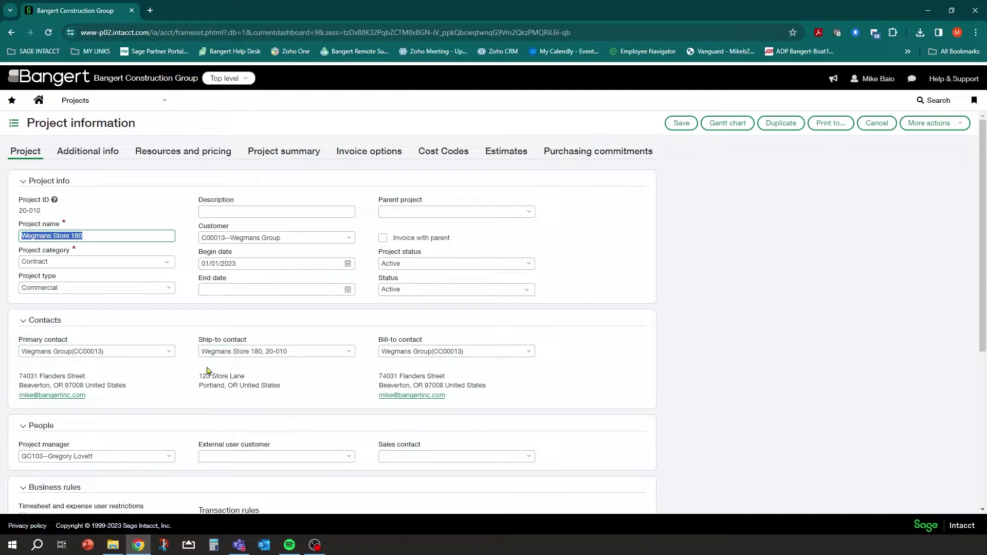
Step: Examine the project's ship-to contact and the primary contact's mailing information, and close the contact details
{"action": "left_click", "coordinate": [269, 353]}
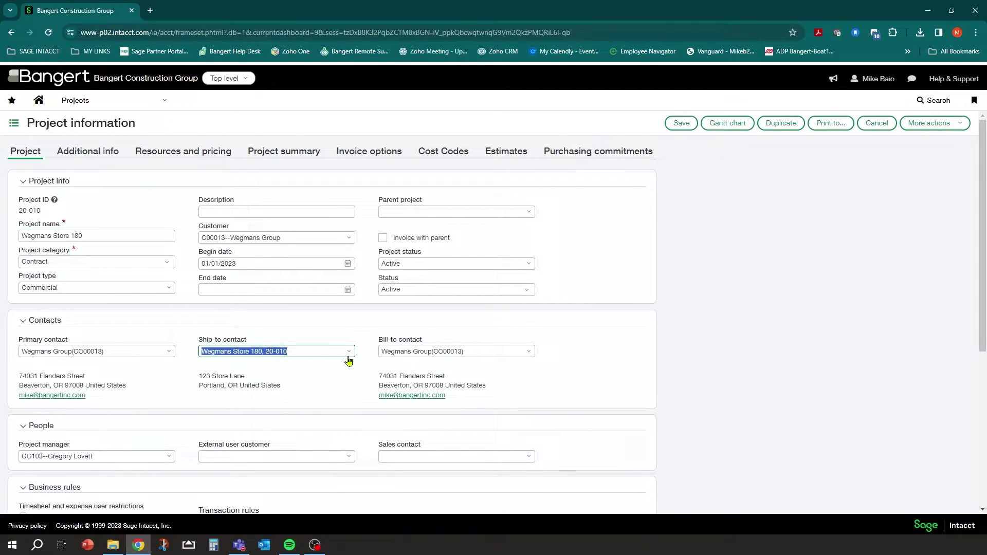
{"action": "left_click", "coordinate": [298, 351]}
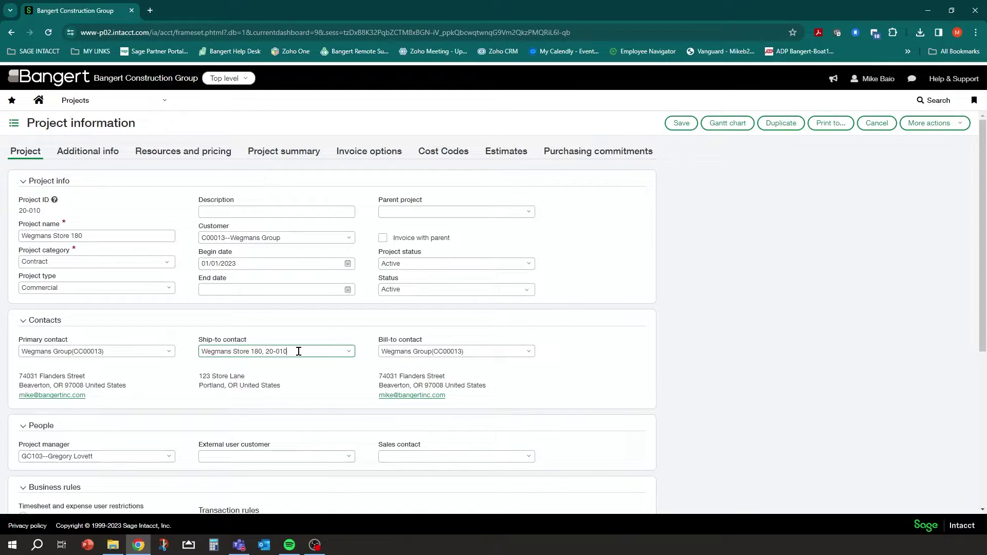
{"action": "left_click", "coordinate": [168, 355]}
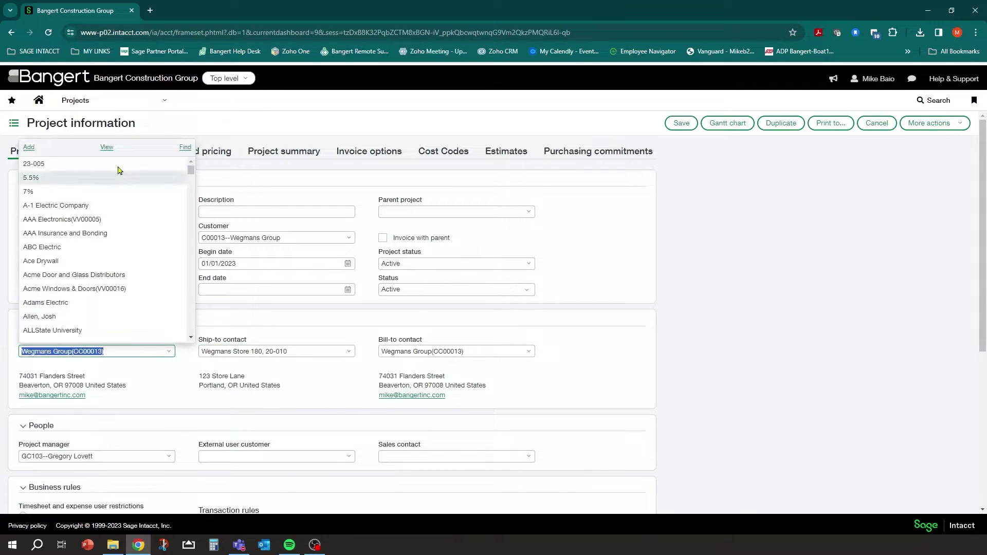
{"action": "left_click", "coordinate": [107, 149]}
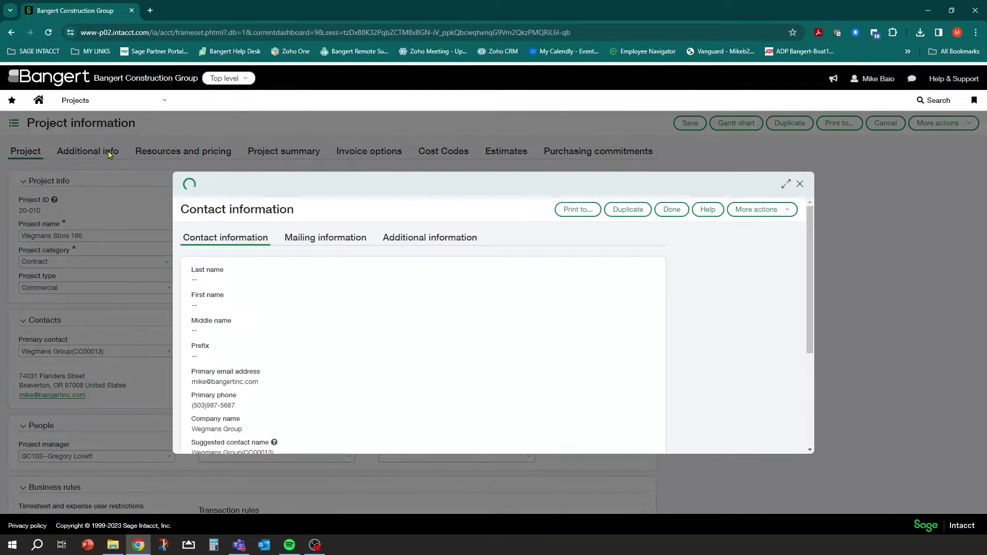
{"action": "left_click", "coordinate": [293, 241]}
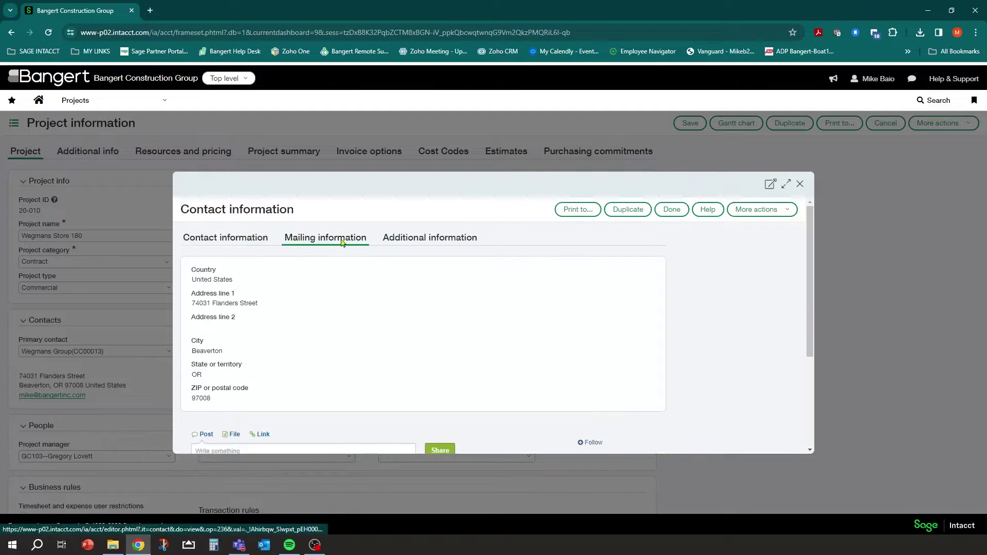
{"action": "scroll", "coordinate": [309, 316], "scroll_direction": "down", "scroll_amount": 2}
{"action": "scroll", "coordinate": [316, 290], "scroll_direction": "up", "scroll_amount": 2}
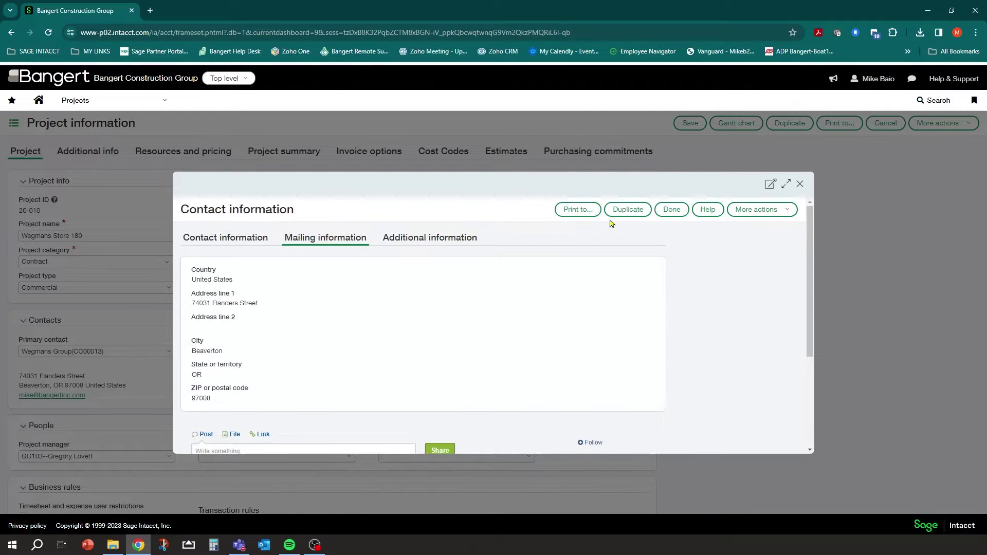
{"action": "left_click", "coordinate": [672, 210]}
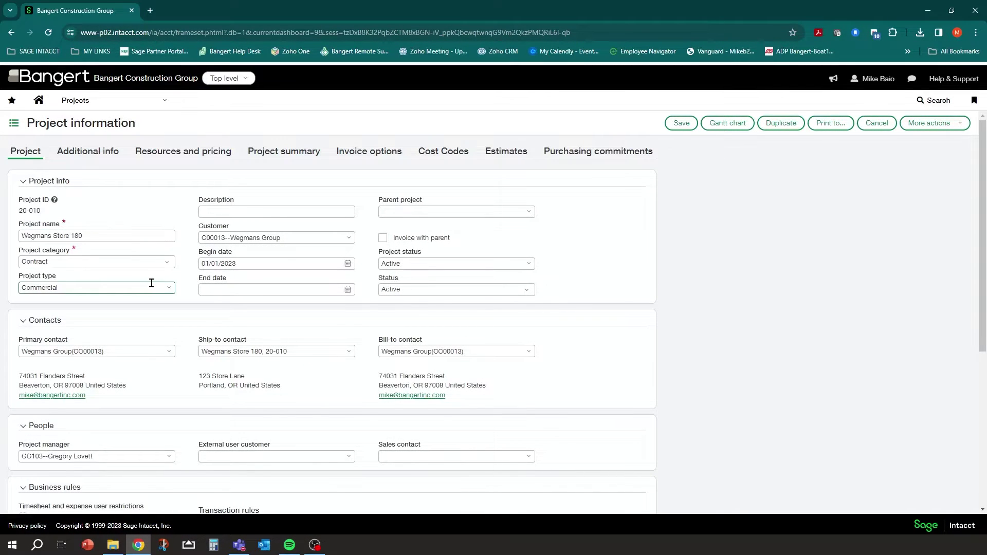
Step: Open the Wegmans Group customer record in Accounts Receivable for editing and show its contact list
{"action": "left_click", "coordinate": [171, 101]}
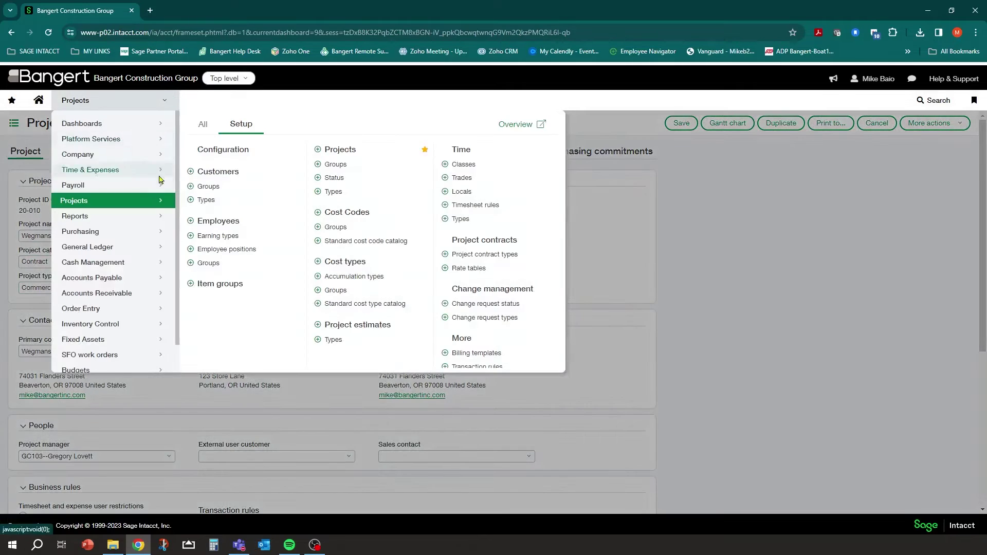
{"action": "mouse_move", "coordinate": [117, 294]}
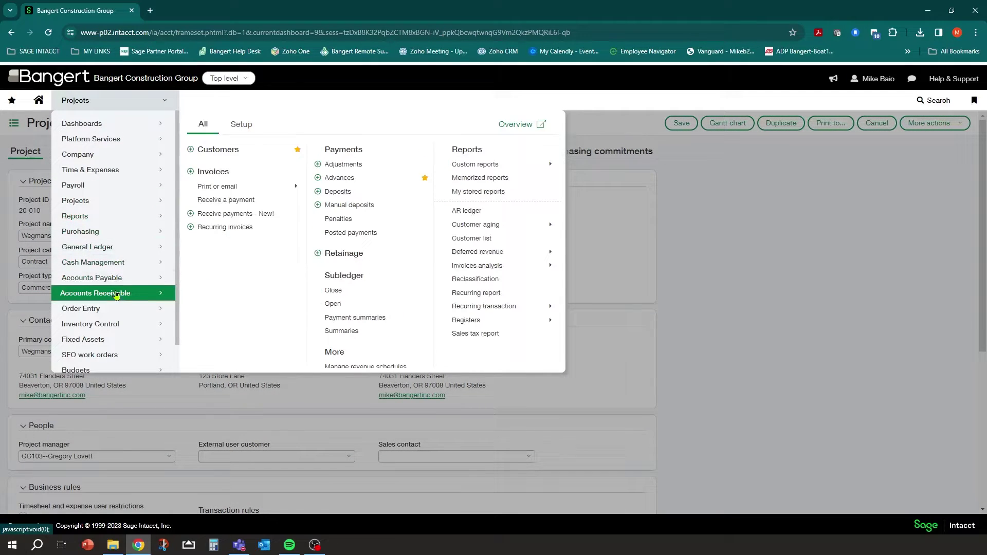
{"action": "left_click", "coordinate": [220, 151]}
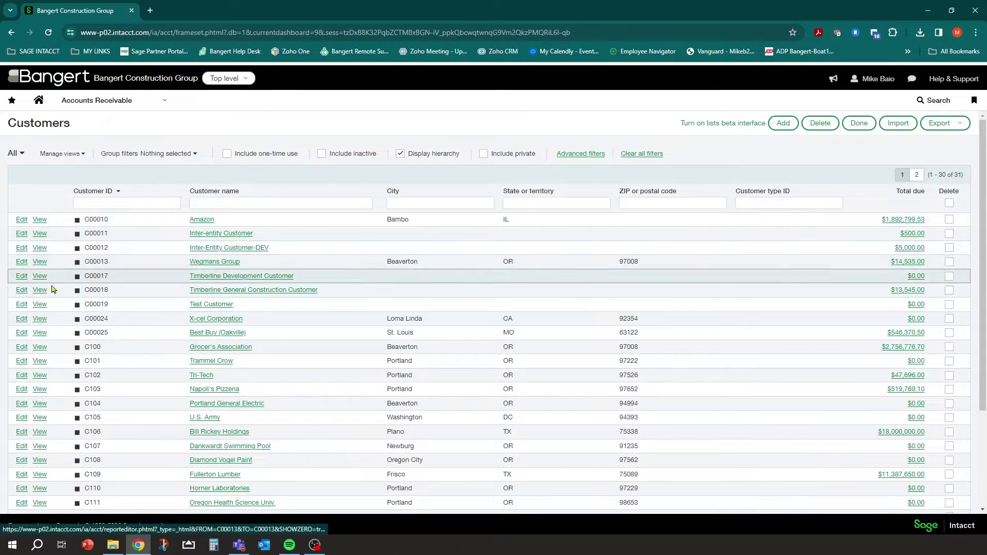
{"action": "left_click", "coordinate": [21, 264]}
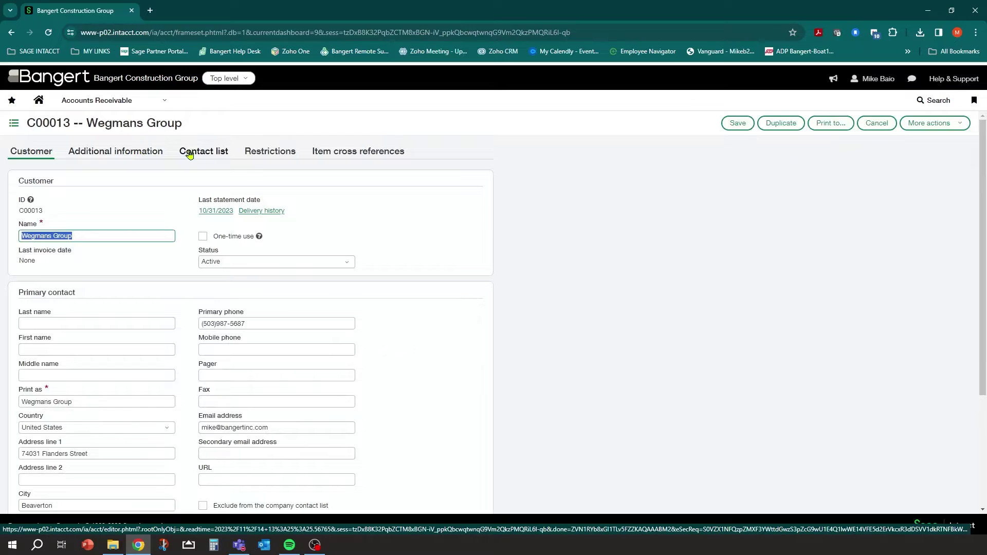
{"action": "left_click", "coordinate": [190, 153]}
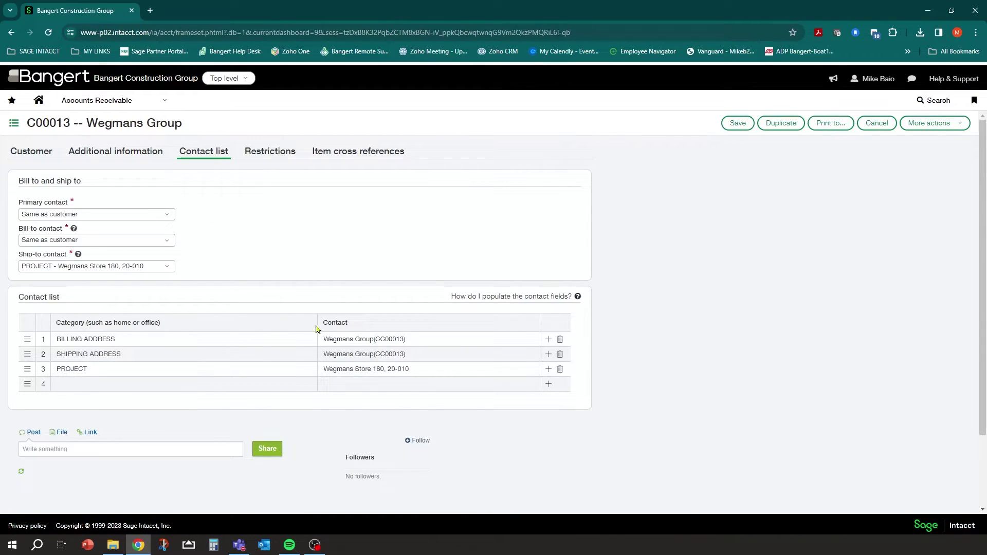
Step: Start adding a new contact from the PROJECT row of the customer's contact list
{"action": "left_click", "coordinate": [458, 367]}
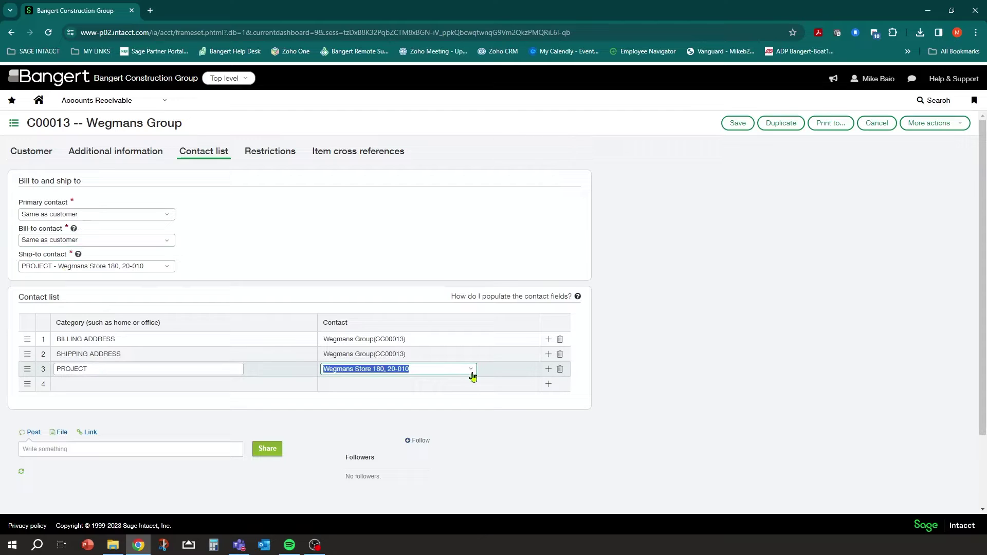
{"action": "left_click", "coordinate": [470, 369]}
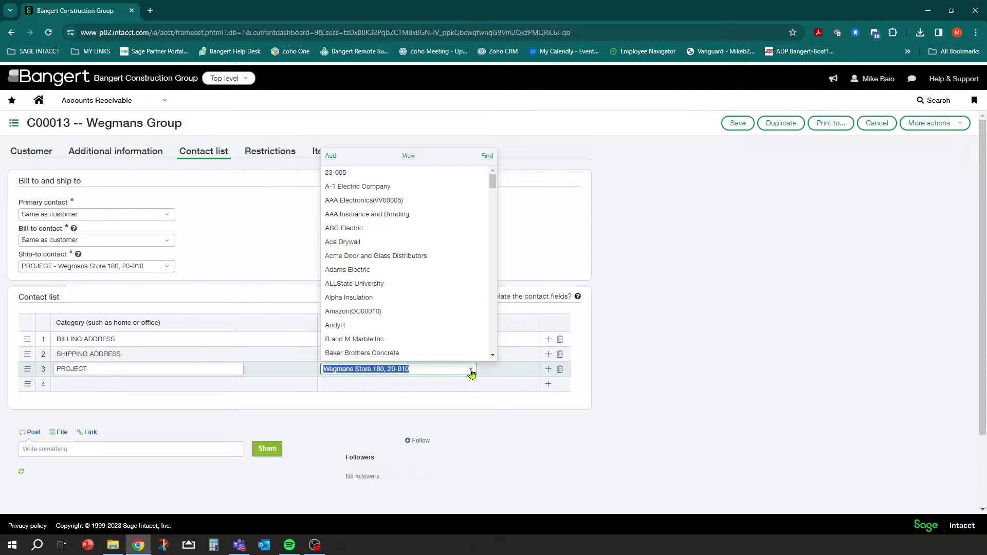
{"action": "left_click", "coordinate": [332, 158]}
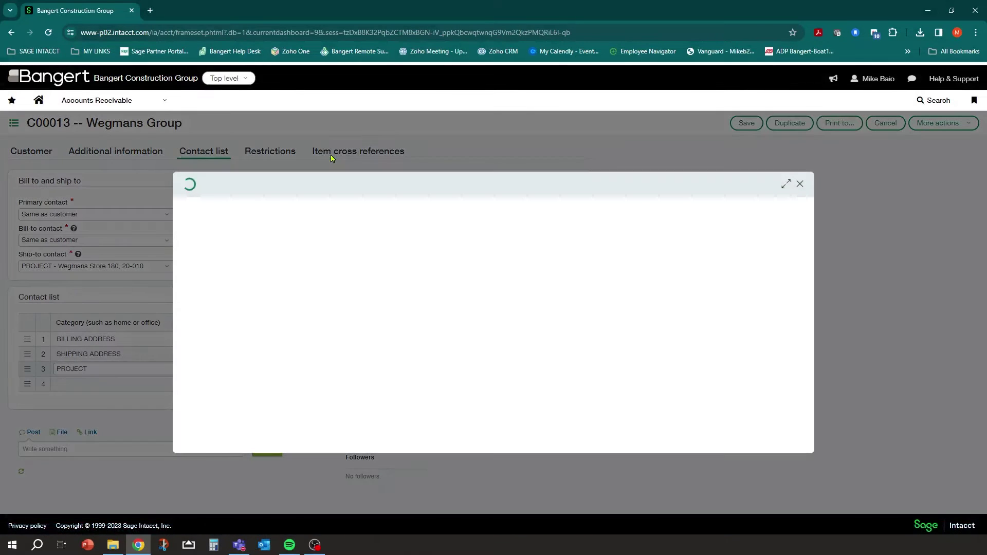
{"action": "scroll", "coordinate": [357, 298], "scroll_direction": "down", "scroll_amount": 3}
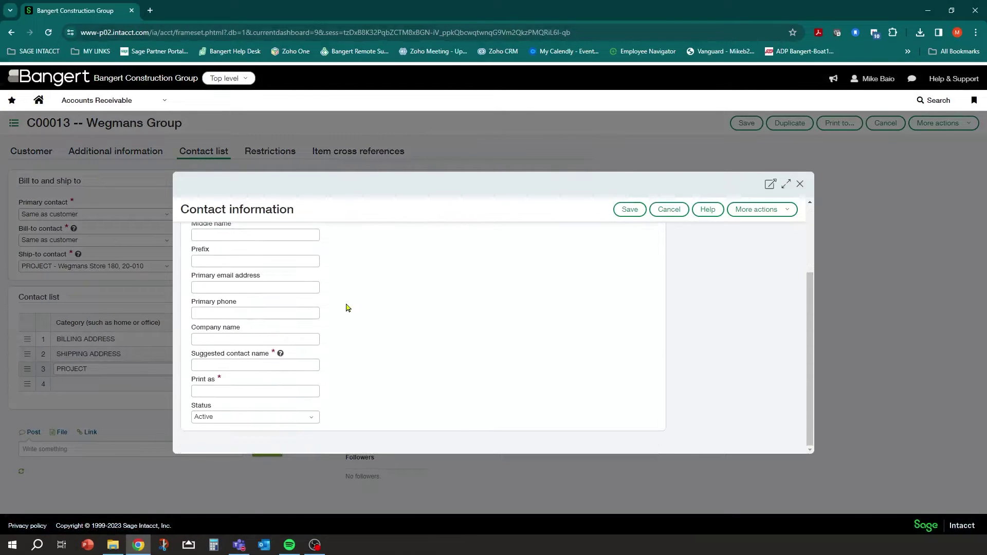
{"action": "scroll", "coordinate": [308, 298], "scroll_direction": "up", "scroll_amount": 3}
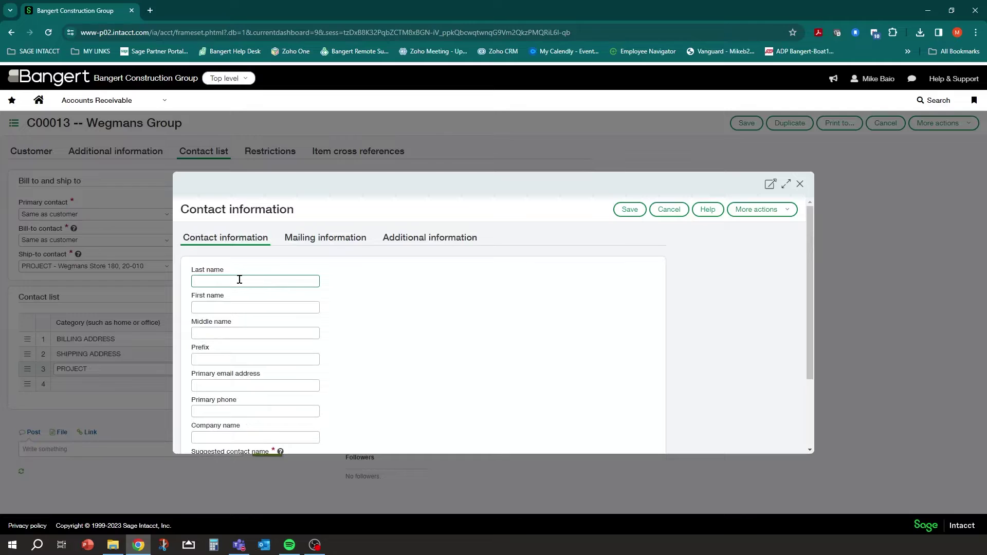
{"action": "left_click", "coordinate": [257, 204]}
{"action": "left_click", "coordinate": [211, 281]}
{"action": "type", "text": "181"}
{"action": "key", "text": "Tab"}
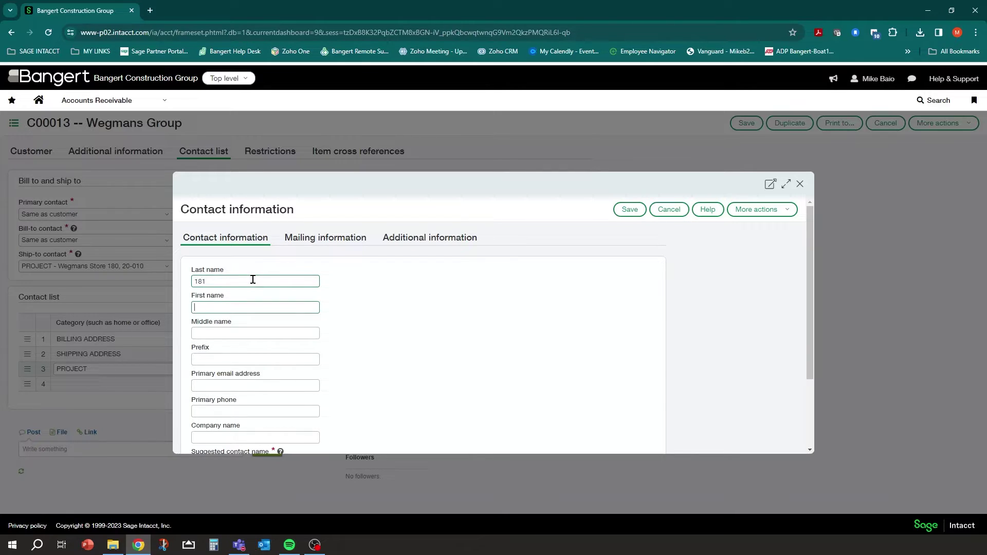
{"action": "type", "text": "Wegmans"}
{"action": "key", "text": "BackSpace"}
{"action": "key", "text": "BackSpace"}
{"action": "key", "text": "BackSpace"}
{"action": "key", "text": "BackSpace"}
{"action": "key", "text": "BackSpace"}
{"action": "key", "text": "BackSpace"}
{"action": "key", "text": "BackSpace"}
{"action": "key", "text": "BackSpace"}
Step: Set the new contact's last name to 20-011 and first name to Wegmans Store 181
{"action": "key", "text": "shift+Tab"}
{"action": "type", "text": "20-1"}
{"action": "key", "text": "BackSpace"}
{"action": "key", "text": "Tab"}
{"action": "type", "text": "Wegmans Store 181"}
{"action": "key", "text": "Tab"}
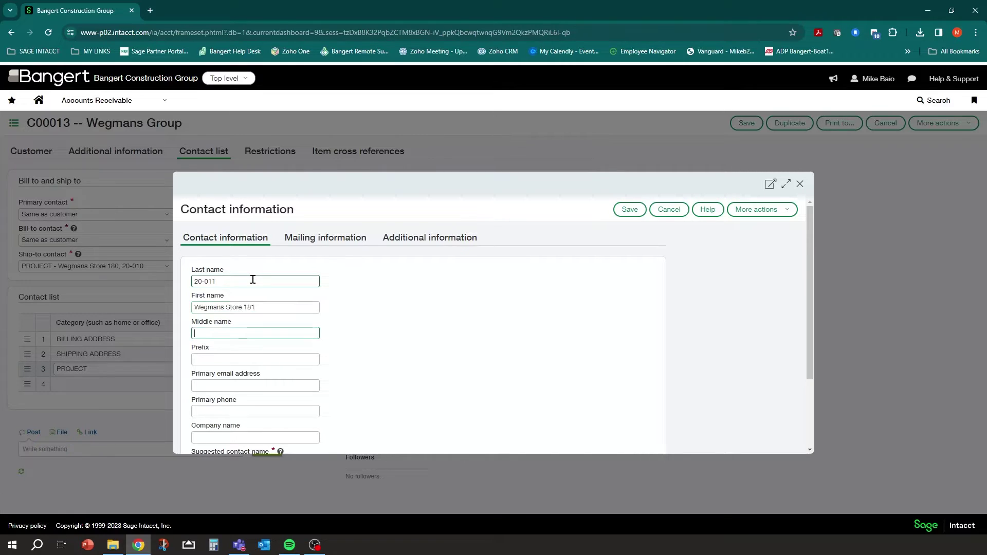
Step: Check the new contact's suggested contact name and print-as name
{"action": "scroll", "coordinate": [309, 329], "scroll_direction": "down", "scroll_amount": 2}
{"action": "left_click", "coordinate": [232, 391]}
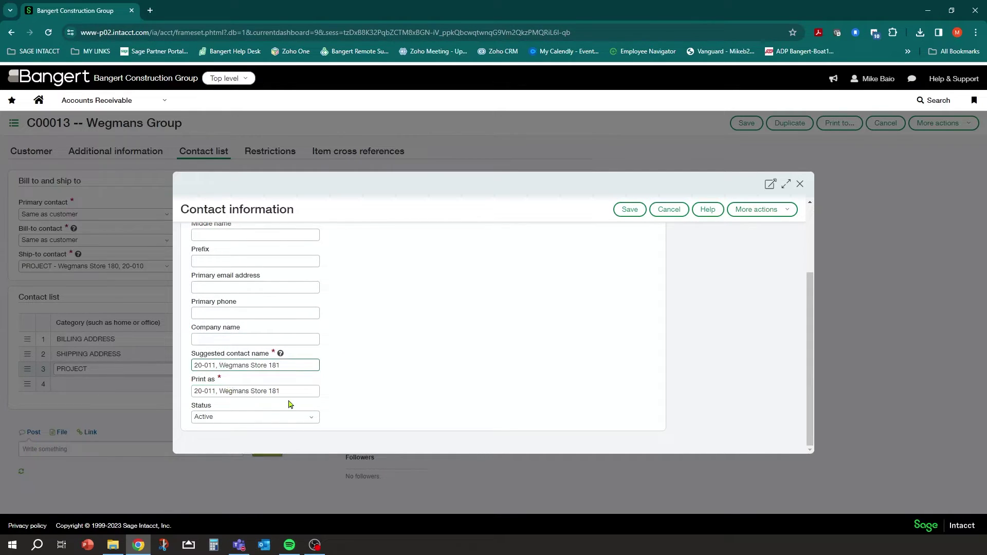
{"action": "key", "text": "Left"}
{"action": "left_click", "coordinate": [242, 366]}
{"action": "left_click_drag", "start_coordinate": [282, 368], "coordinate": [184, 375]}
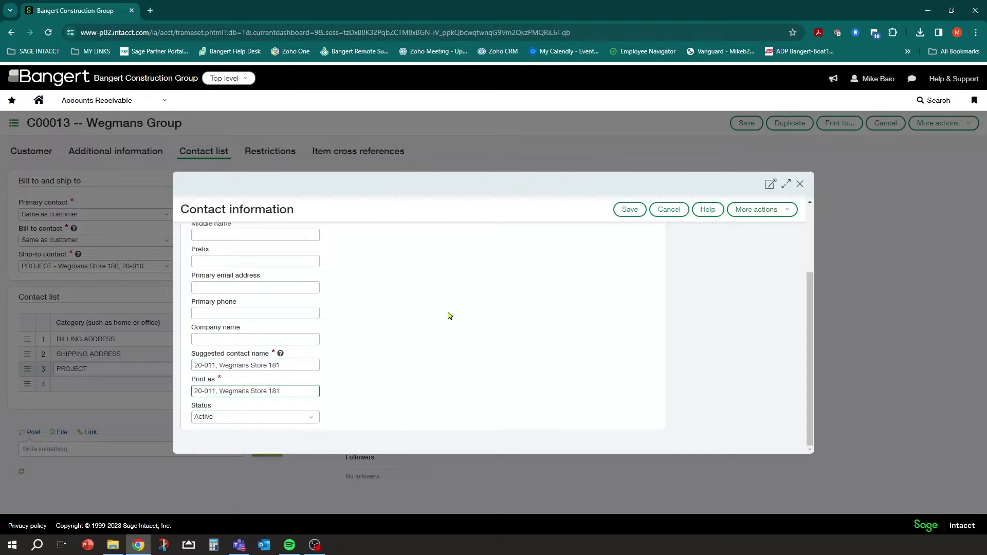
{"action": "scroll", "coordinate": [448, 315], "scroll_direction": "up", "scroll_amount": 2}
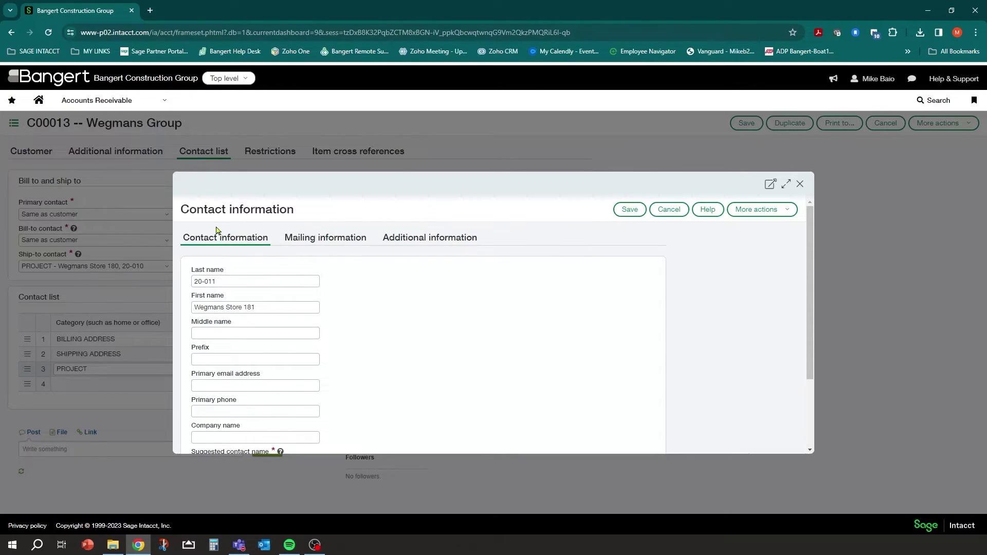
Step: Assign the IAEX-DEMOIN contact tax group to the new Wegmans Store 181 contact and save the contact
{"action": "left_click", "coordinate": [430, 239]}
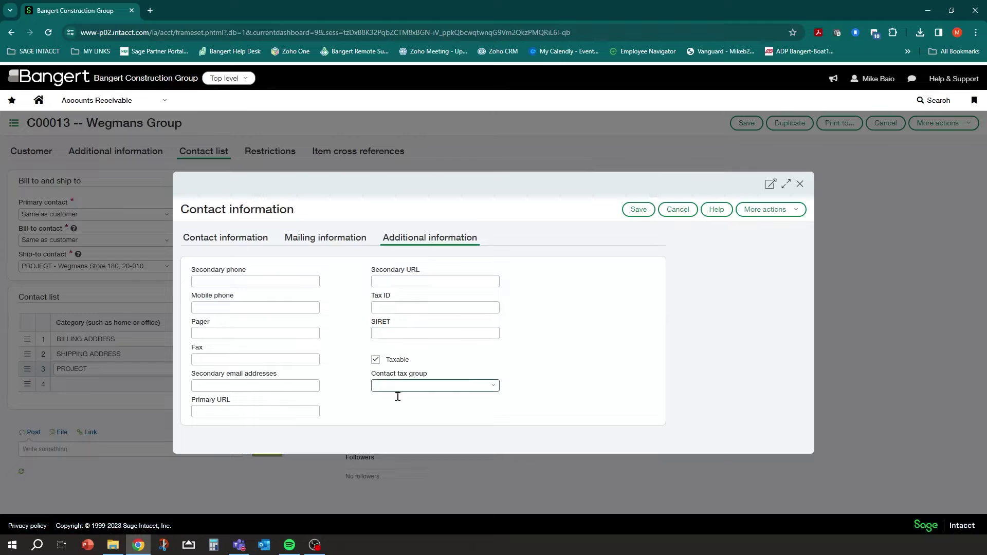
{"action": "left_click", "coordinate": [375, 385]}
{"action": "left_click", "coordinate": [285, 379]}
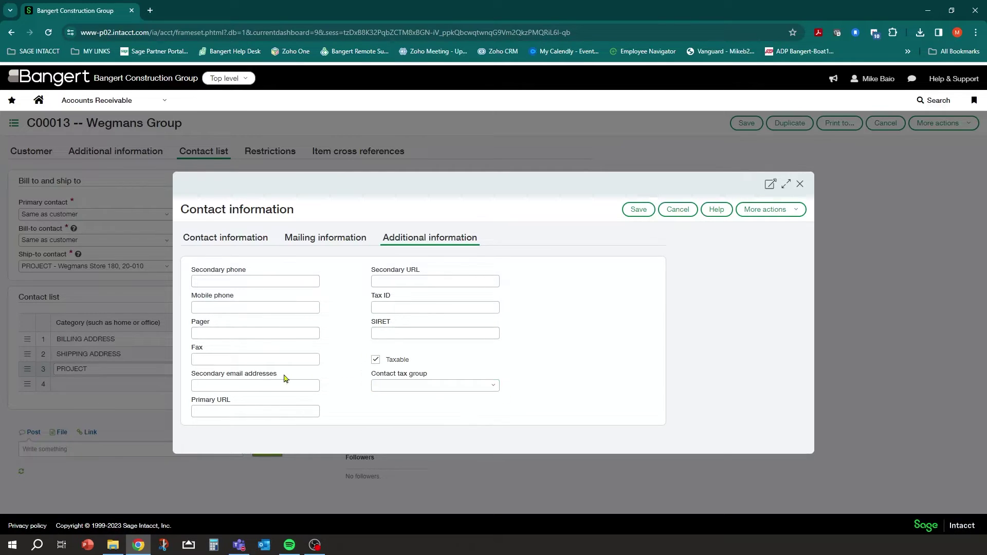
{"action": "left_click", "coordinate": [494, 387]}
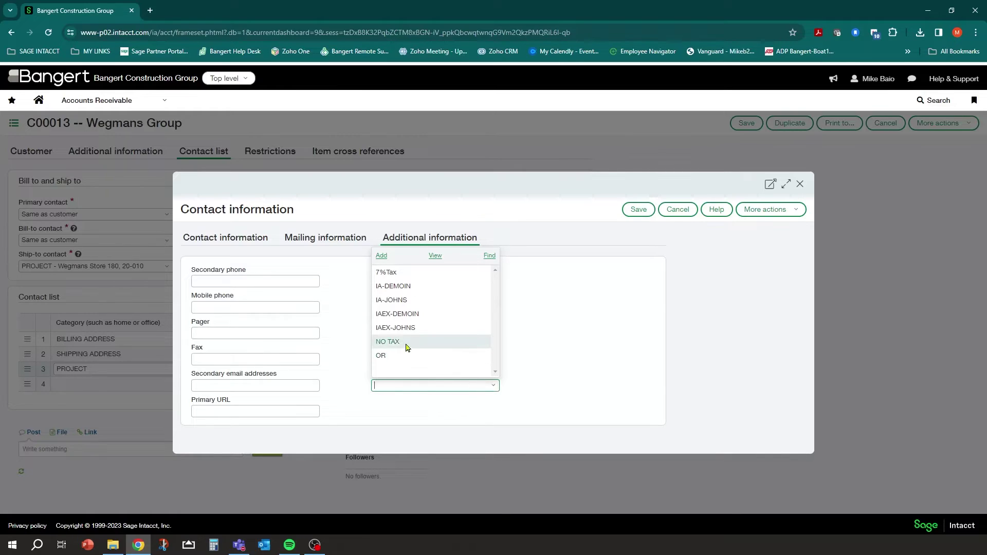
{"action": "left_click", "coordinate": [396, 315]}
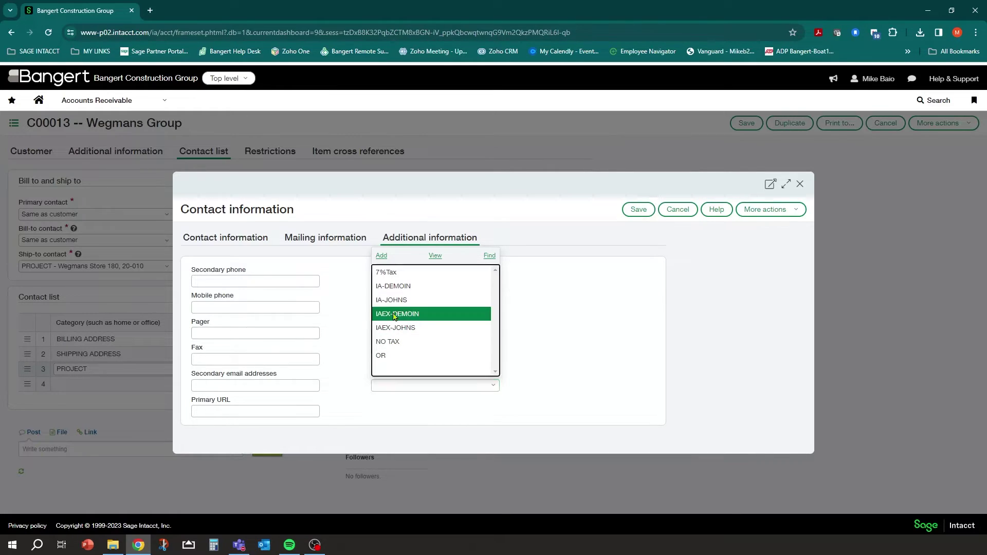
{"action": "left_click", "coordinate": [637, 212]}
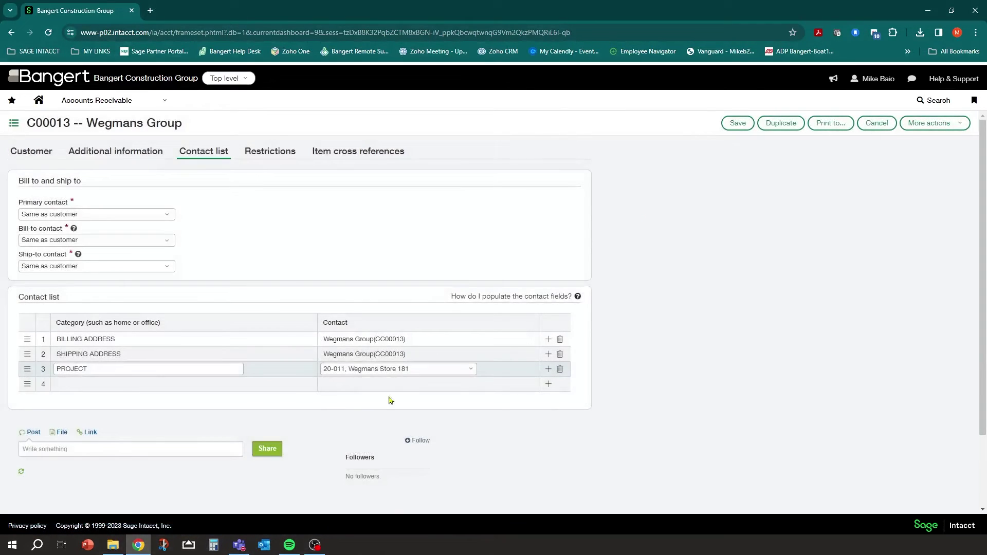
Step: Review the contact choices for the PROJECT row and the ship-to contact options, and leave the customer record without saving
{"action": "left_click", "coordinate": [471, 370]}
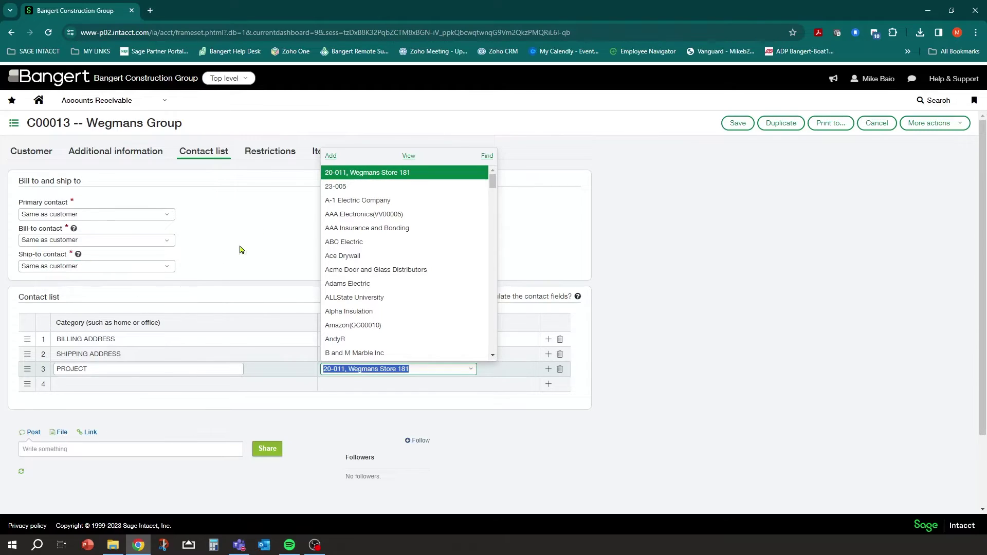
{"action": "left_click", "coordinate": [562, 231]}
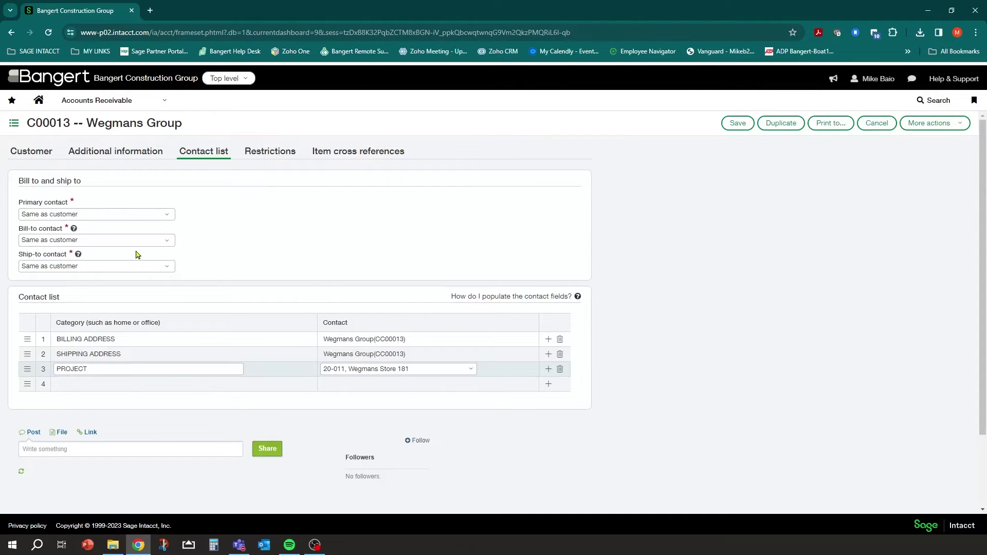
{"action": "left_click", "coordinate": [169, 270]}
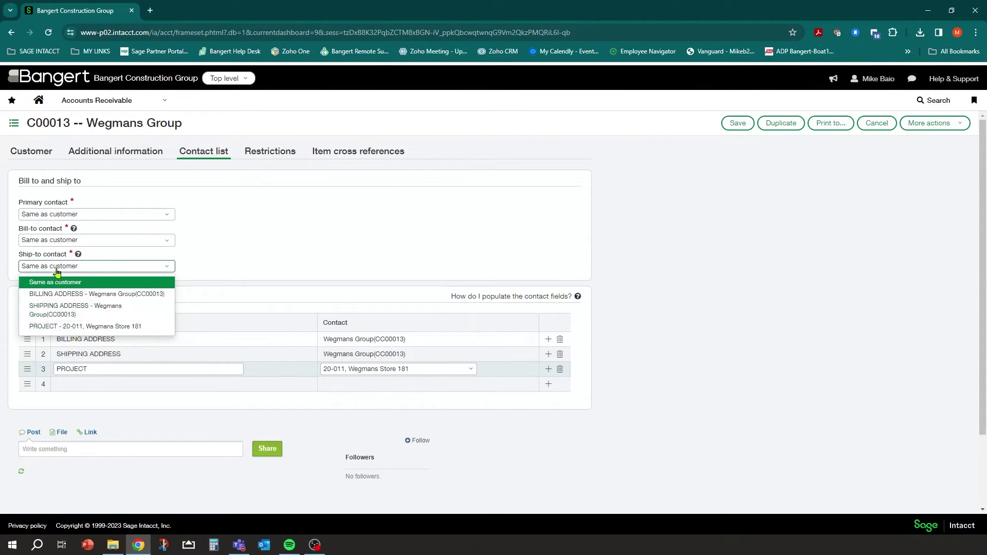
{"action": "left_click", "coordinate": [526, 225]}
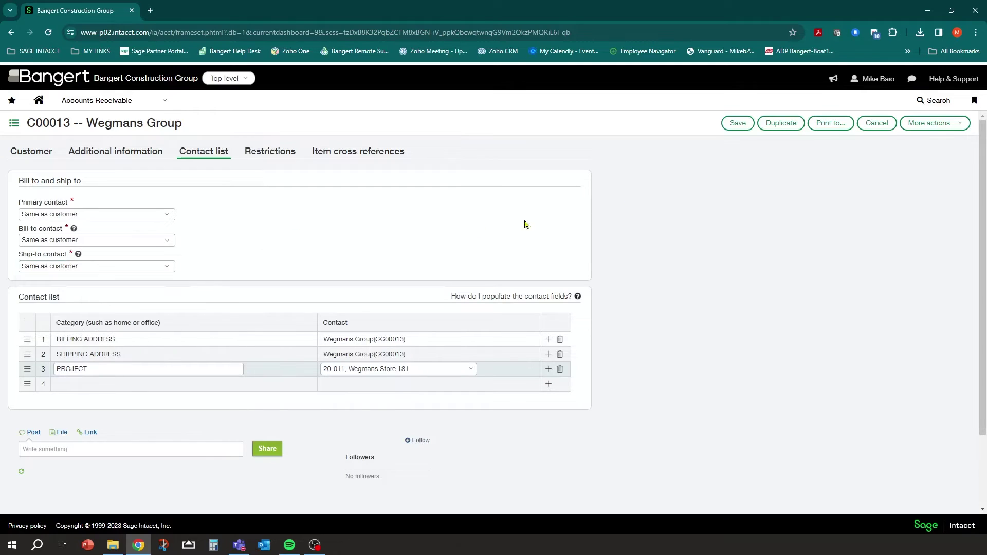
{"action": "left_click", "coordinate": [874, 124]}
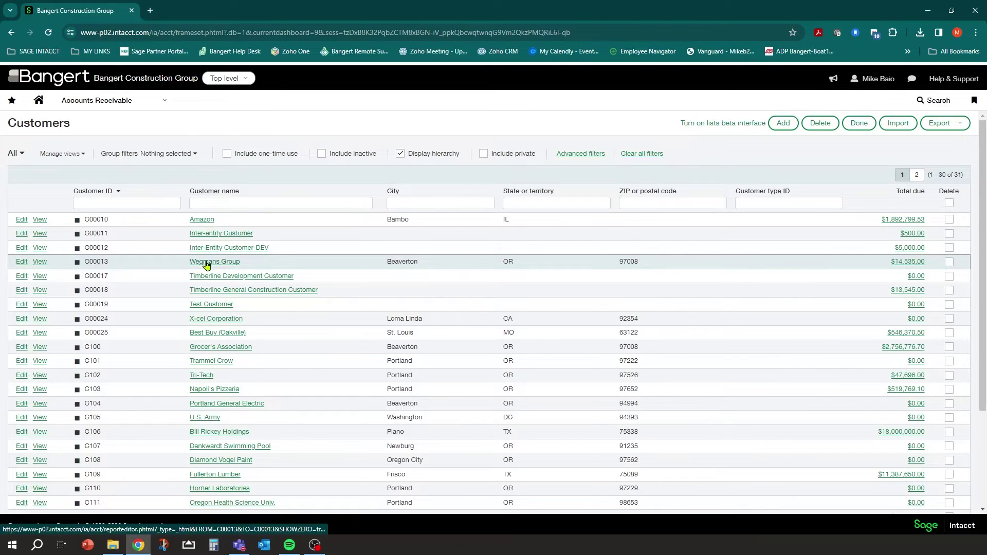
Step: Reopen the Wegmans Group customer for editing and check the tax calculation settings in its additional information
{"action": "left_click", "coordinate": [22, 265]}
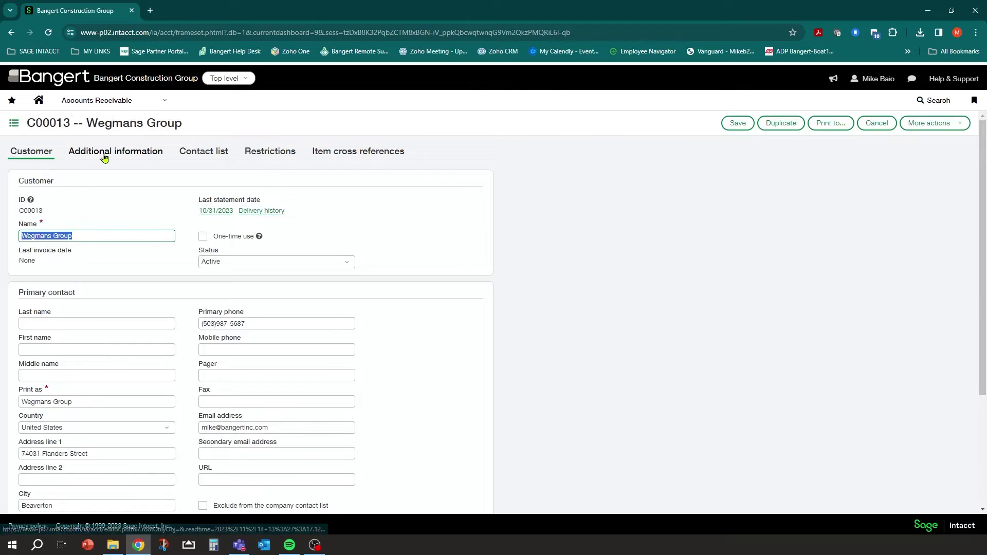
{"action": "left_click", "coordinate": [105, 153]}
{"action": "scroll", "coordinate": [104, 259], "scroll_direction": "down", "scroll_amount": 3}
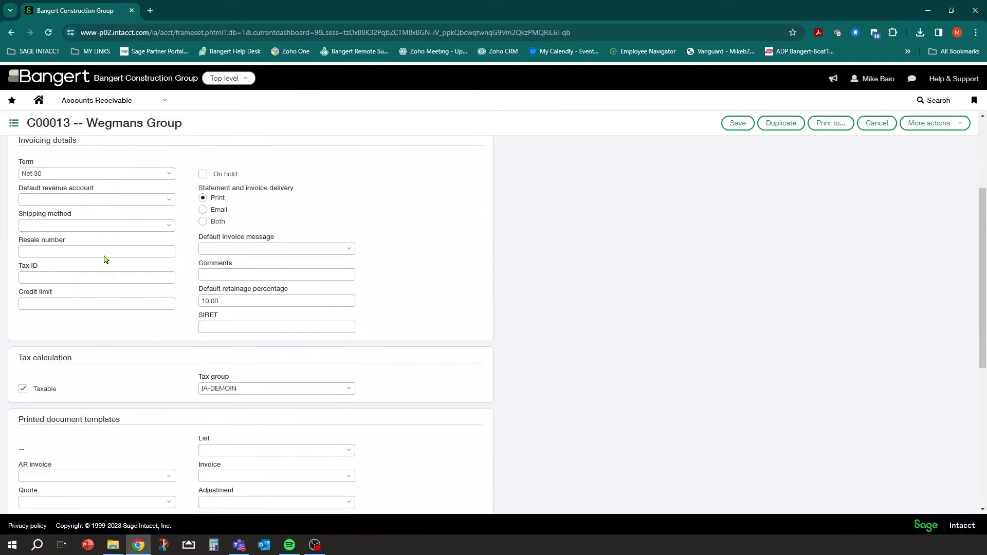
{"action": "scroll", "coordinate": [82, 196], "scroll_direction": "up", "scroll_amount": 3}
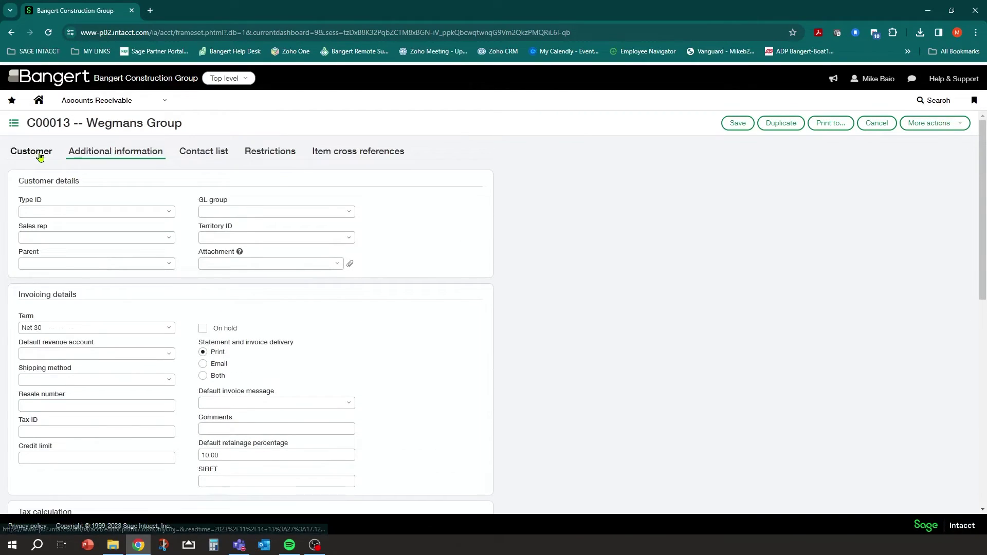
Step: Show the Projects list with private projects included and open project 20-010, Wegmans Store 180, for editing
{"action": "left_click", "coordinate": [117, 99]}
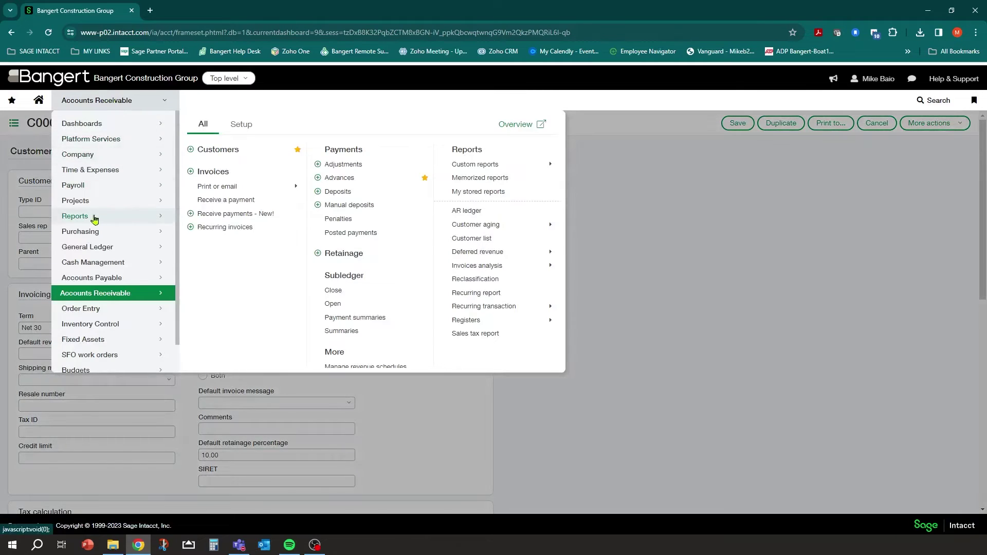
{"action": "left_click", "coordinate": [77, 200]}
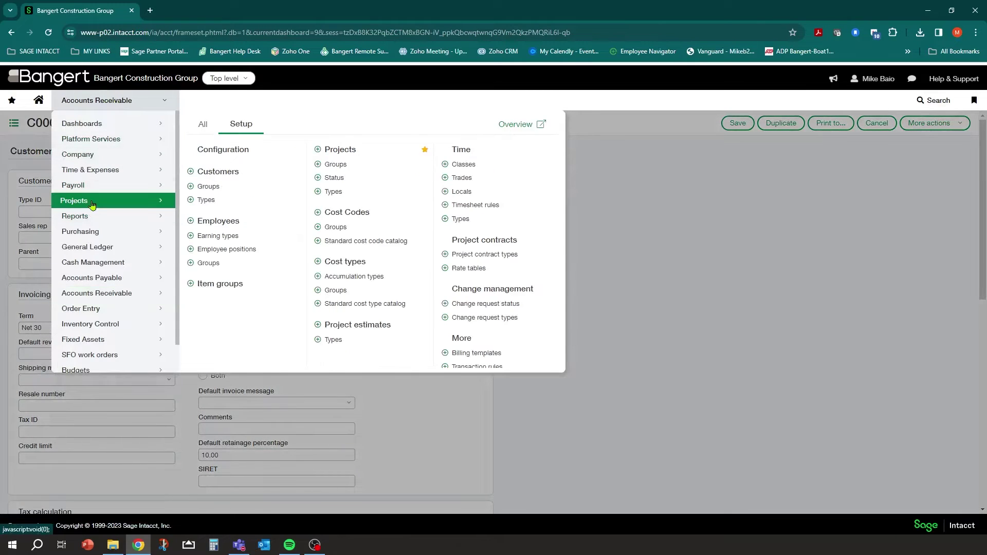
{"action": "left_click", "coordinate": [332, 149]}
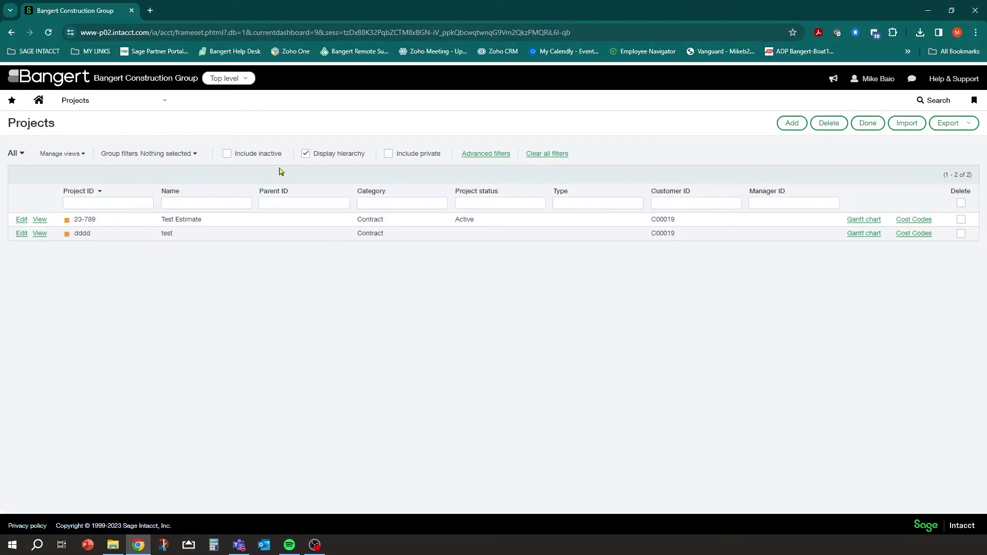
{"action": "left_click", "coordinate": [387, 153]}
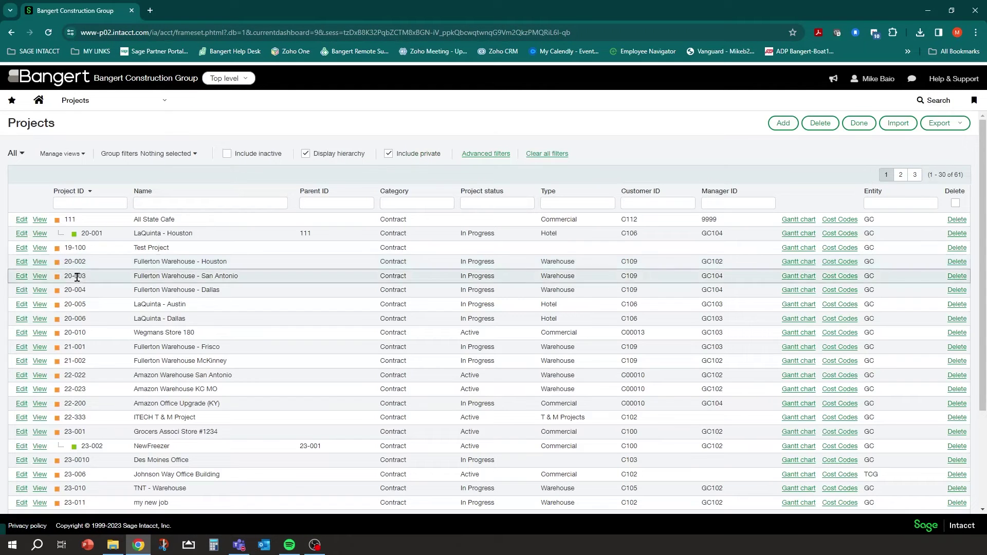
{"action": "left_click", "coordinate": [20, 335]}
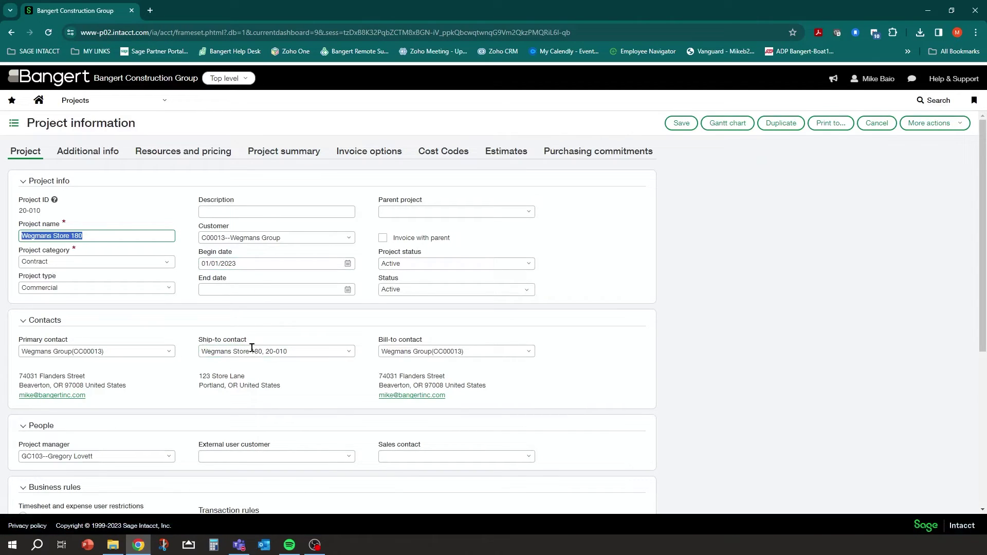
Step: View the tax details of the project's ship-to contact, Wegmans Store 180, and close the contact and project without changes
{"action": "left_click", "coordinate": [350, 359]}
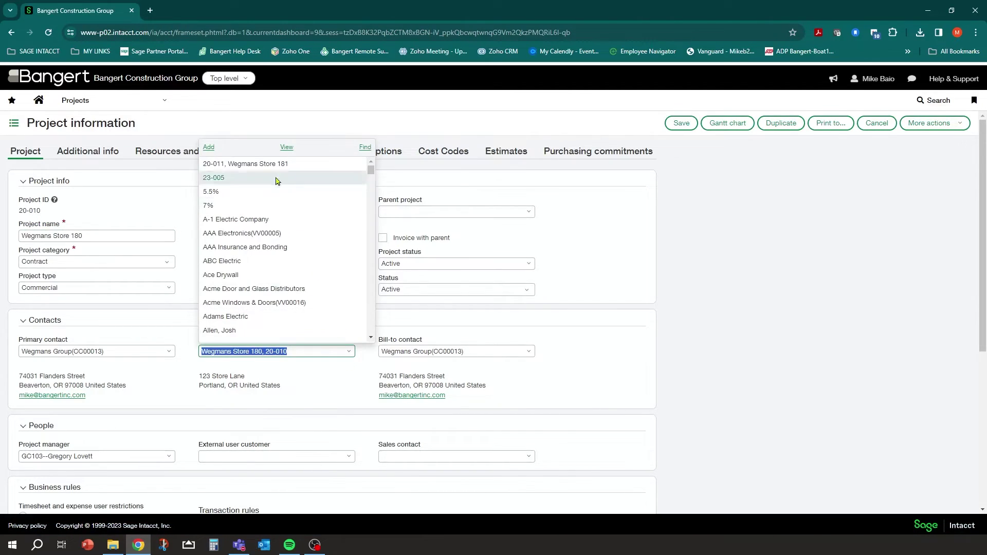
{"action": "left_click", "coordinate": [230, 352]}
{"action": "left_click_drag", "start_coordinate": [200, 354], "coordinate": [304, 357]}
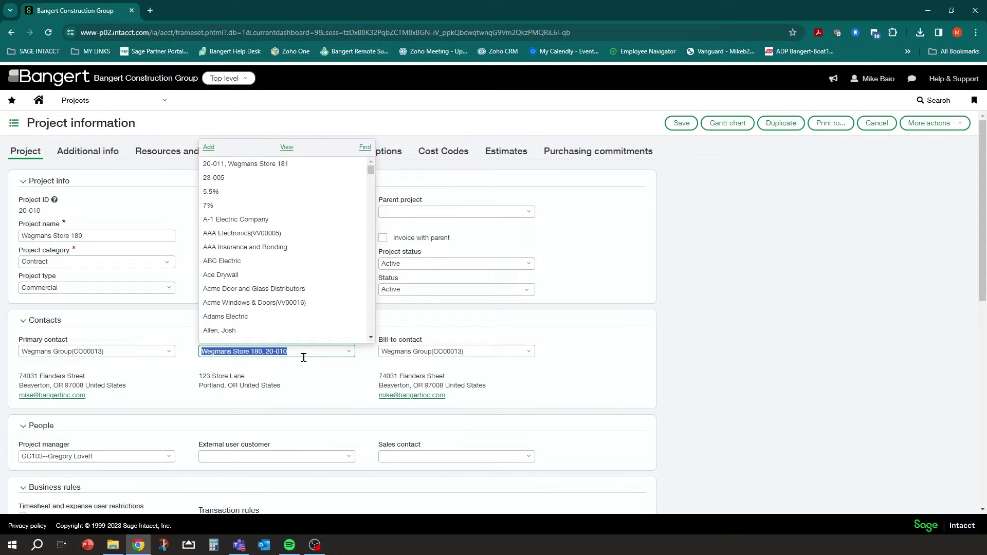
{"action": "left_click", "coordinate": [287, 148]}
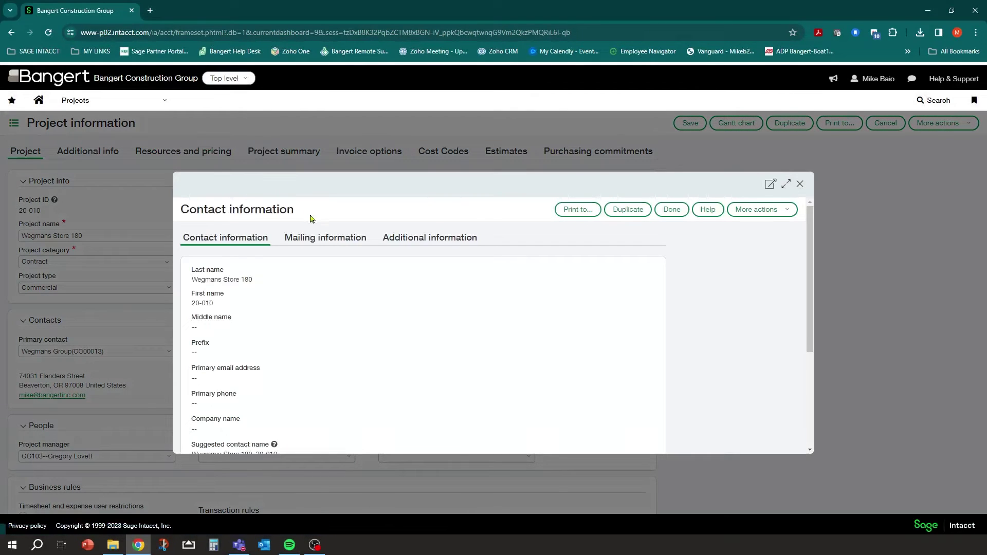
{"action": "left_click", "coordinate": [459, 237]}
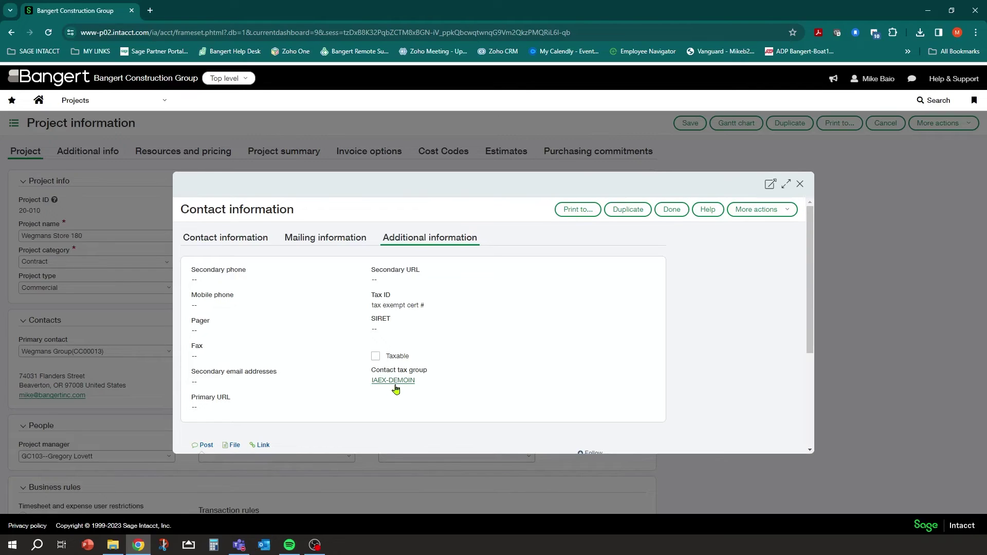
{"action": "left_click", "coordinate": [800, 185]}
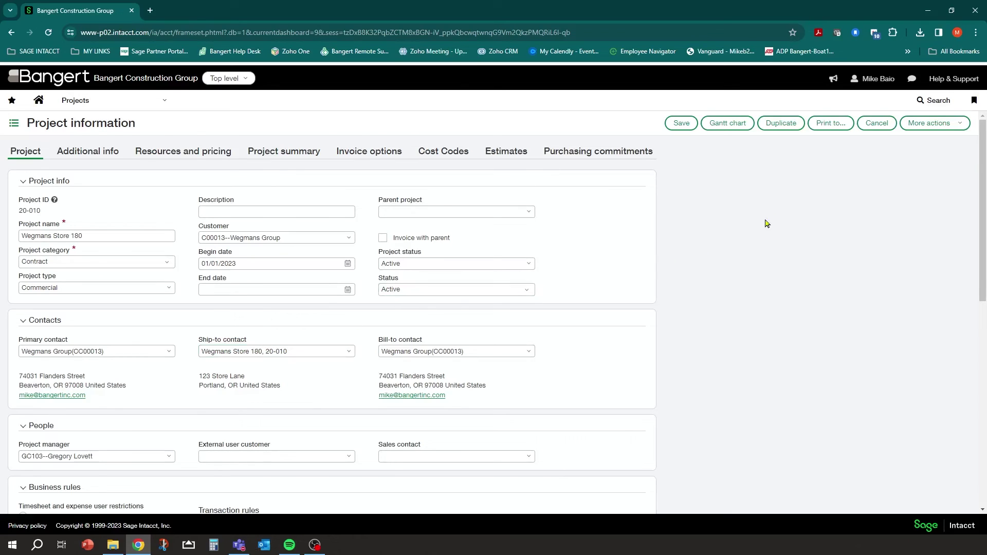
{"action": "left_click", "coordinate": [867, 121]}
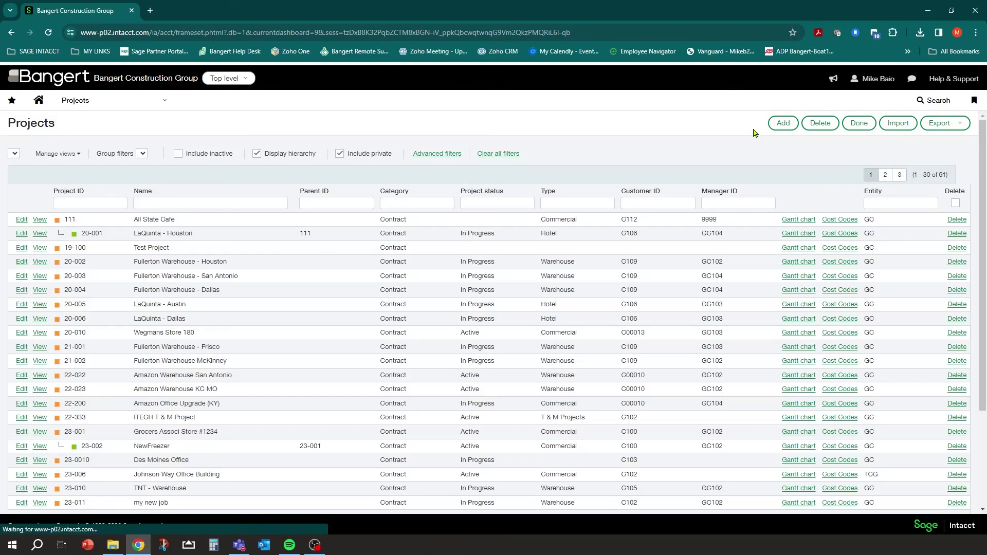